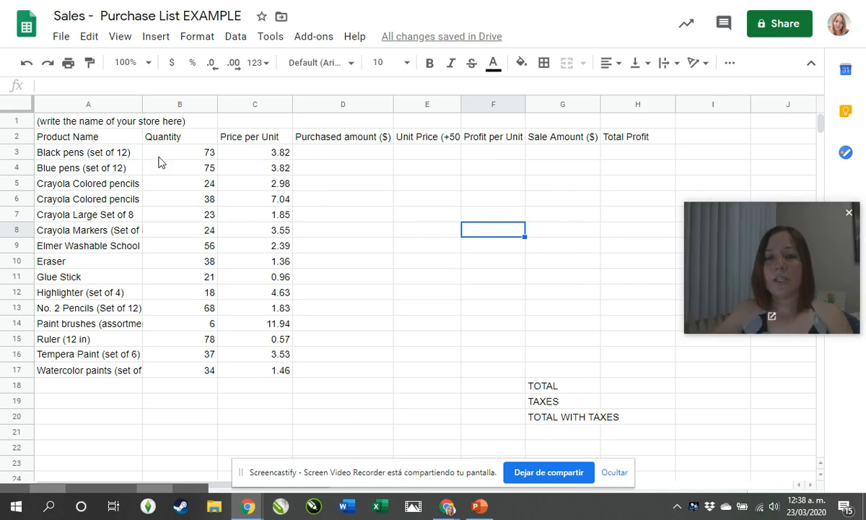
click(193, 155)
key(super)
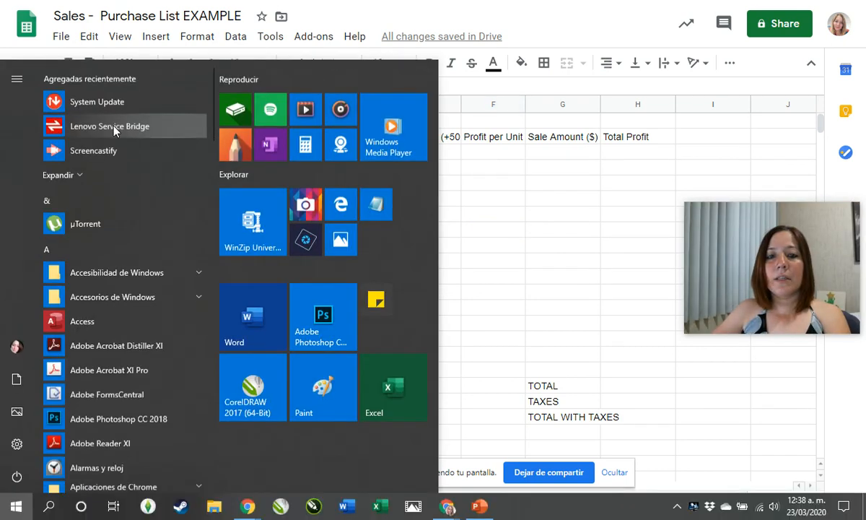
key(super)
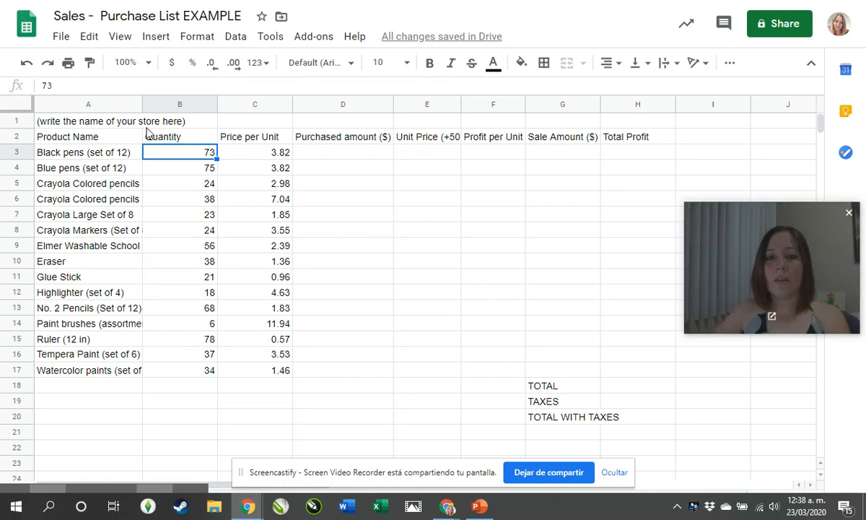
click(421, 169)
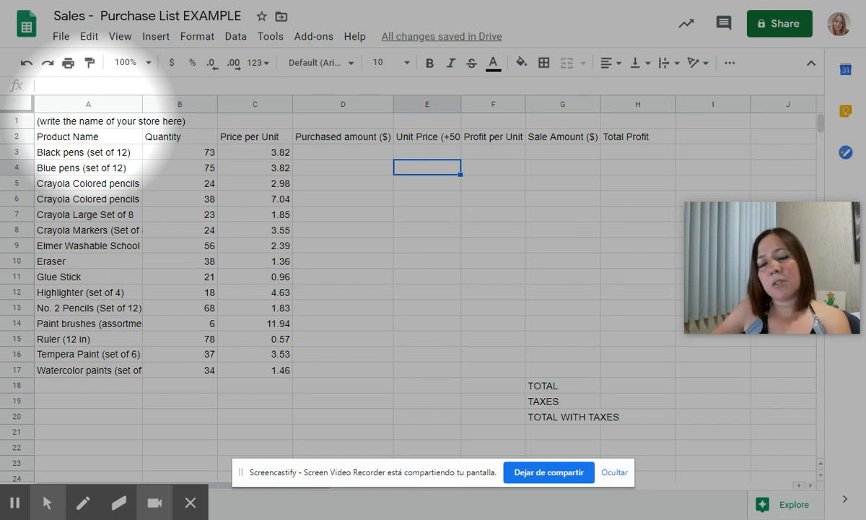
Replace the placeholder text in cell A1 with the store's name, made of the owner's title and name followed by "Store"
click(99, 125)
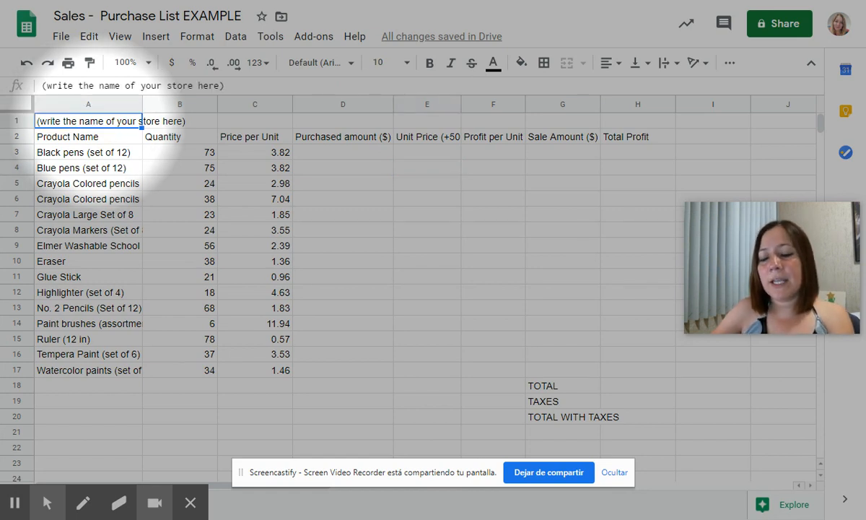
text(Mrs.)
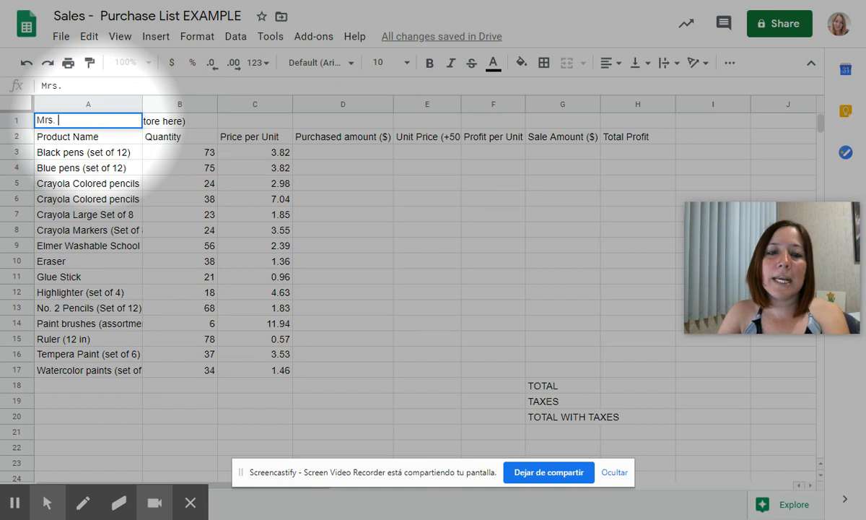
text( Mariana')
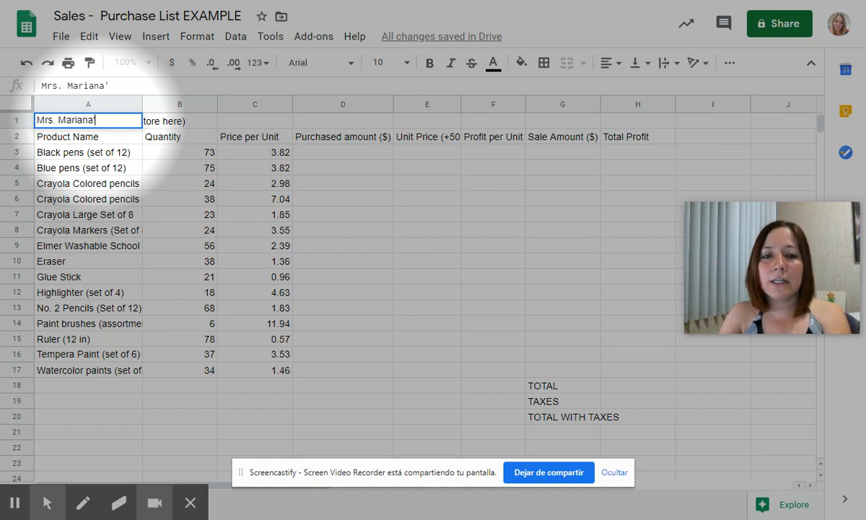
text(s Store)
key(Return)
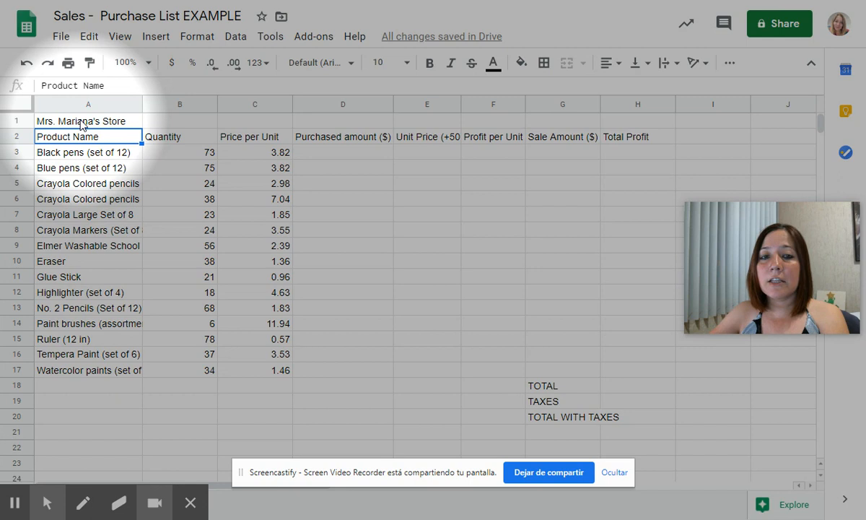
Merge cells A1:H1 into one title cell and center the store name in it
click(109, 120)
shift+click(639, 120)
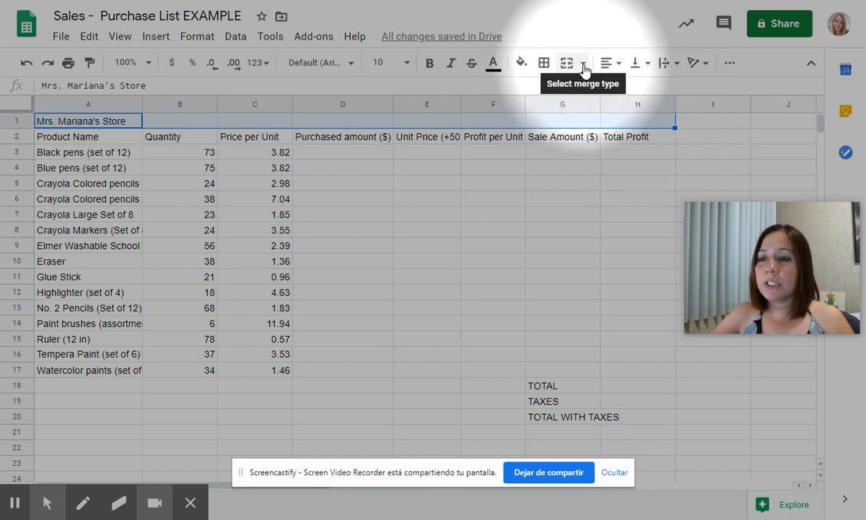
click(583, 64)
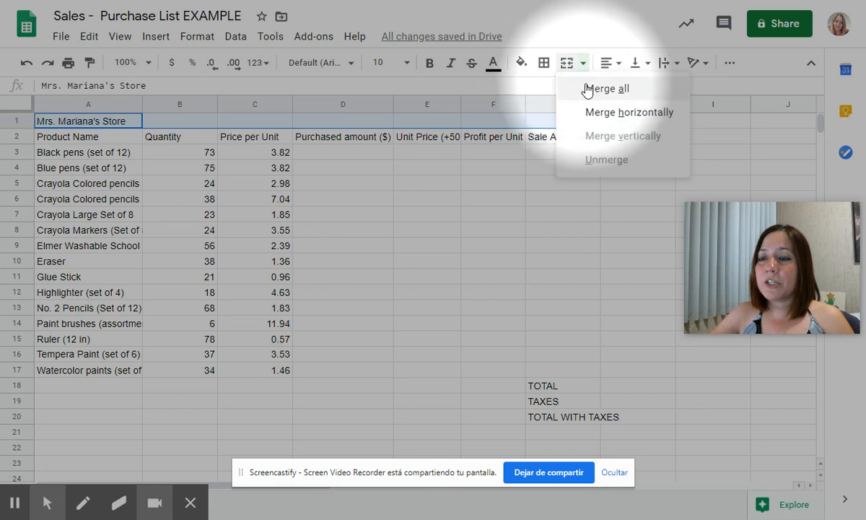
click(582, 84)
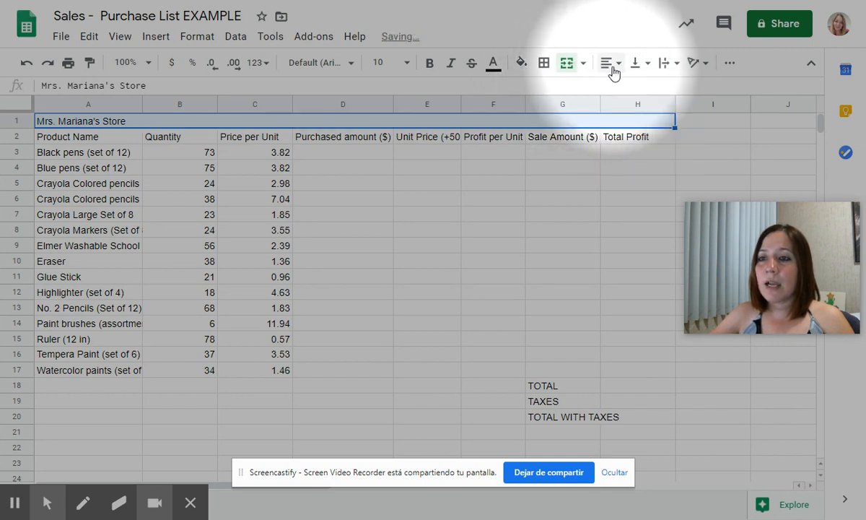
click(611, 64)
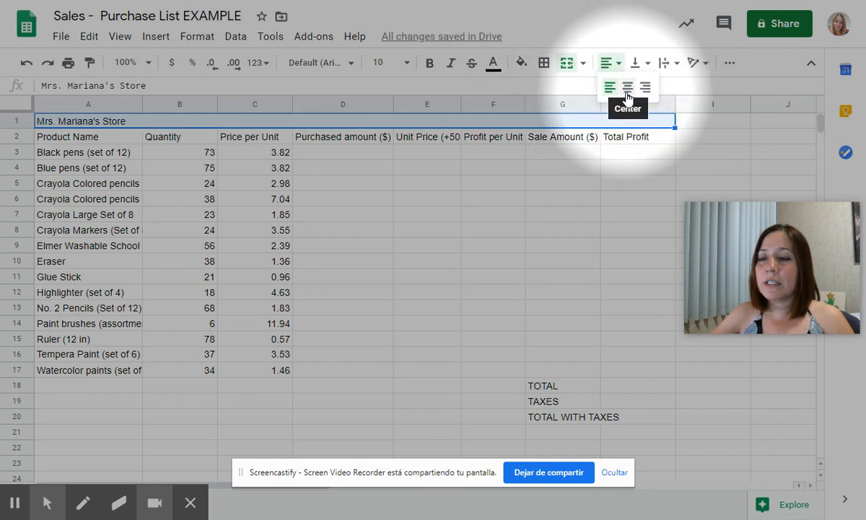
click(627, 90)
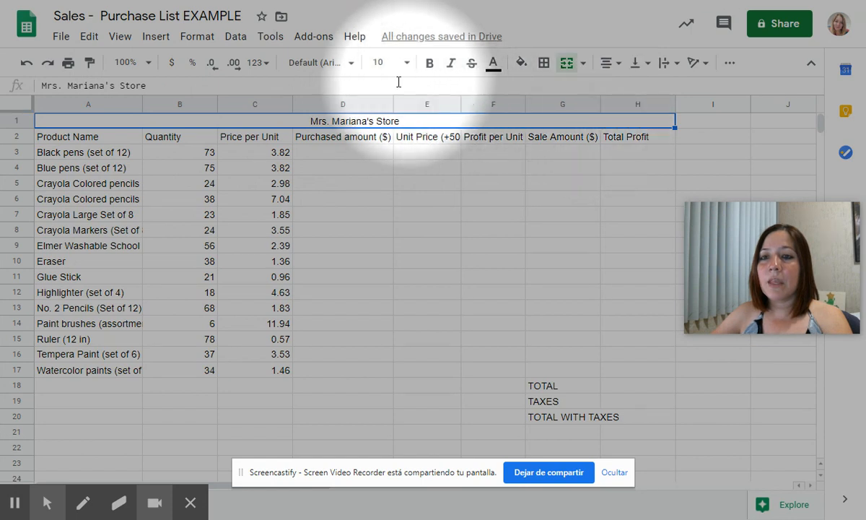
Format the store title in row 1 with the Lobster font at size 36
click(349, 63)
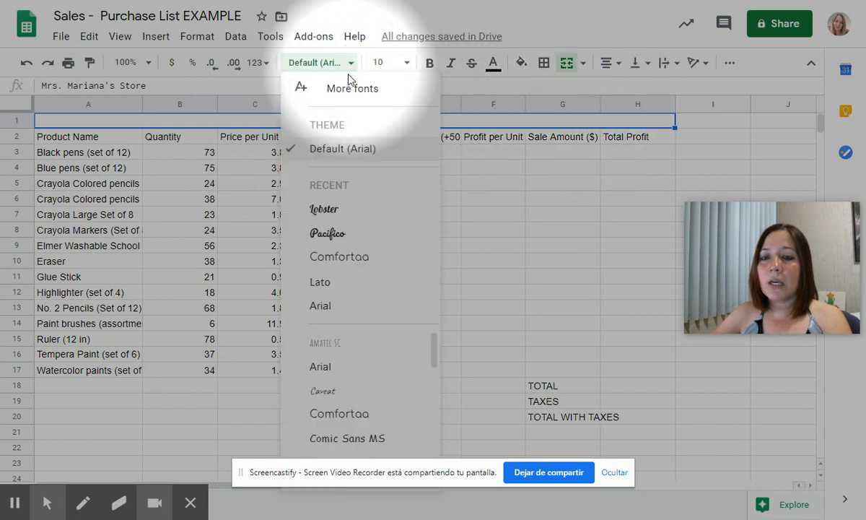
click(339, 211)
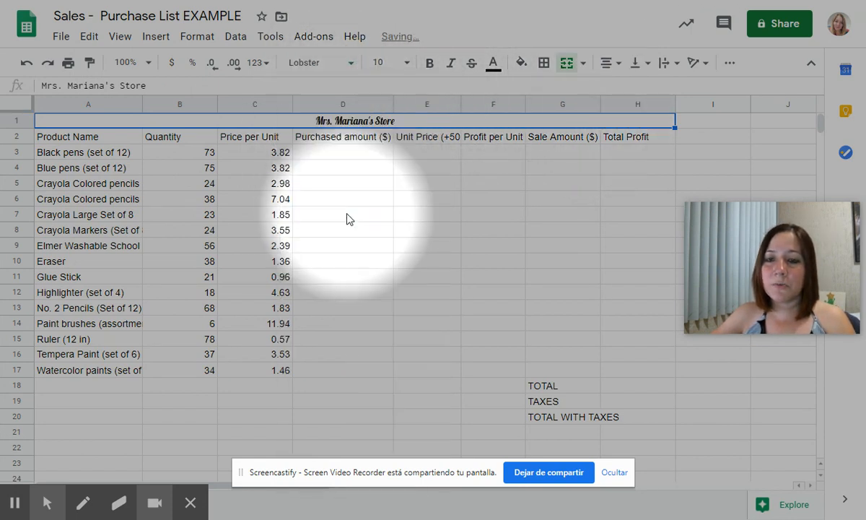
click(404, 63)
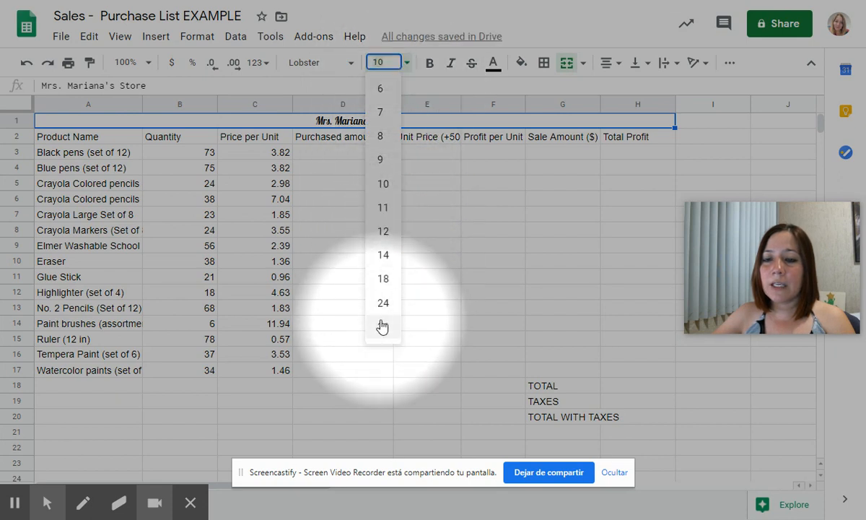
click(383, 326)
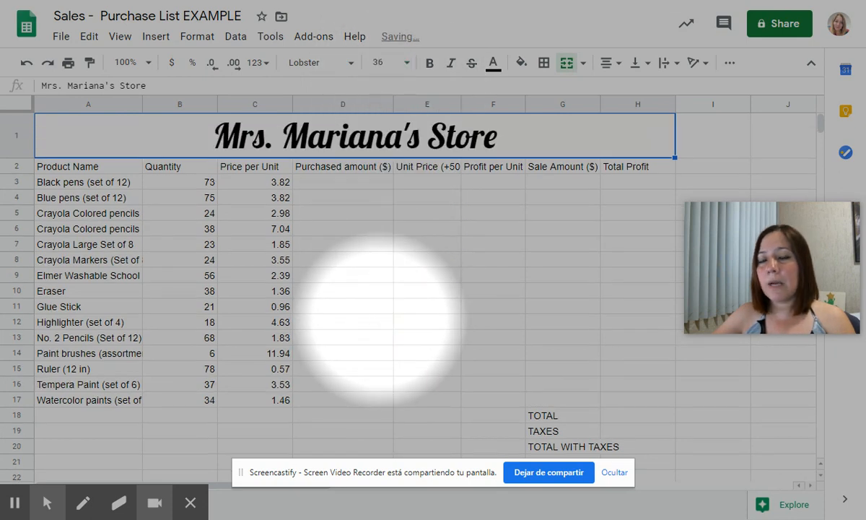
Color the store title's text blue and fill its merged cell with light blue 2
click(495, 67)
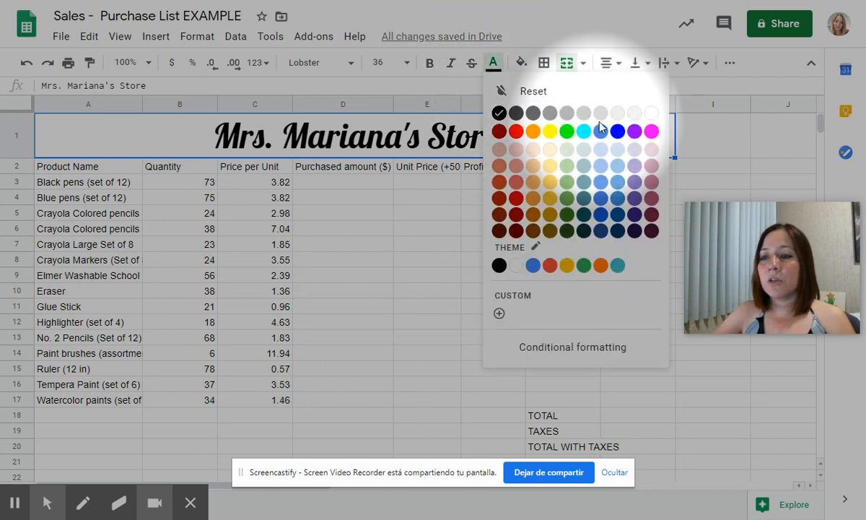
click(617, 131)
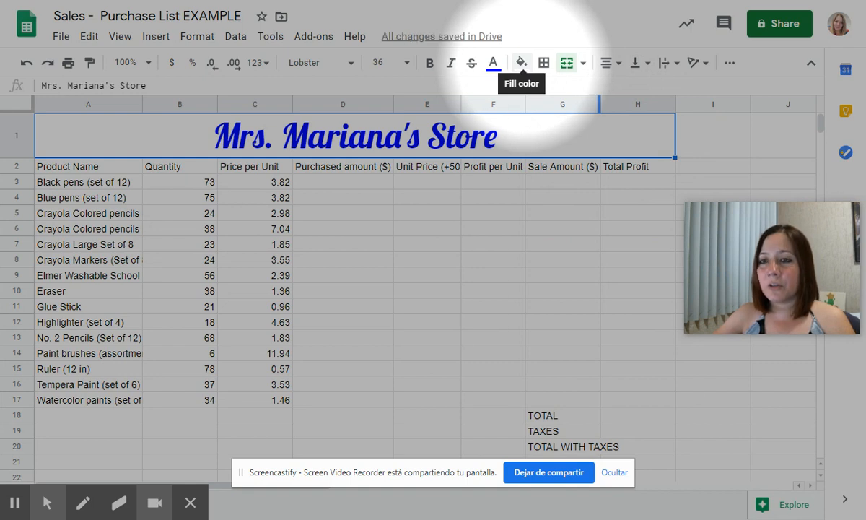
click(521, 62)
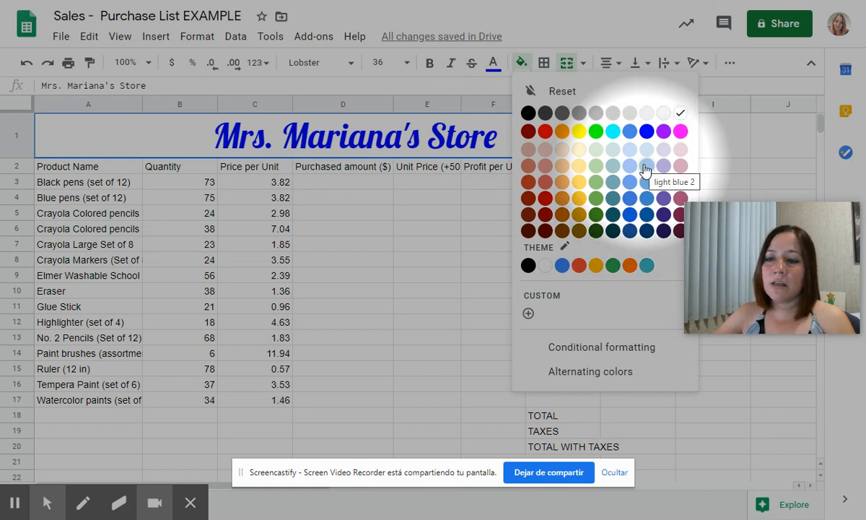
click(646, 166)
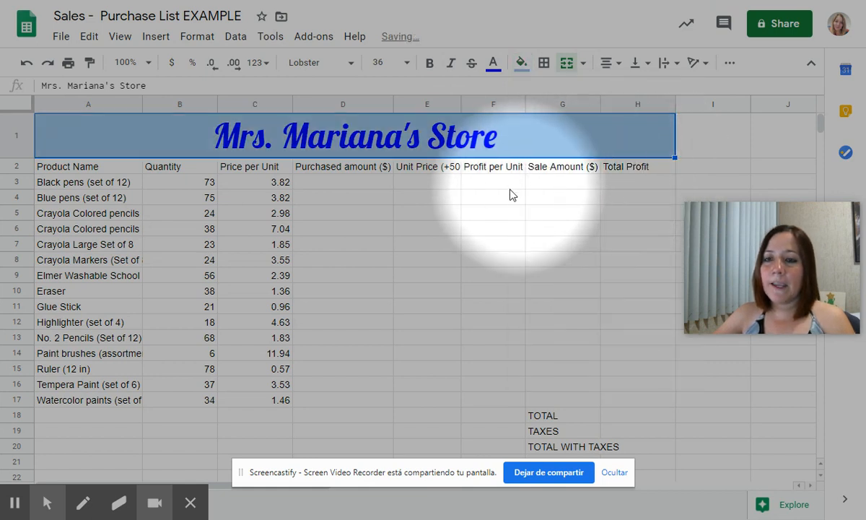
click(489, 197)
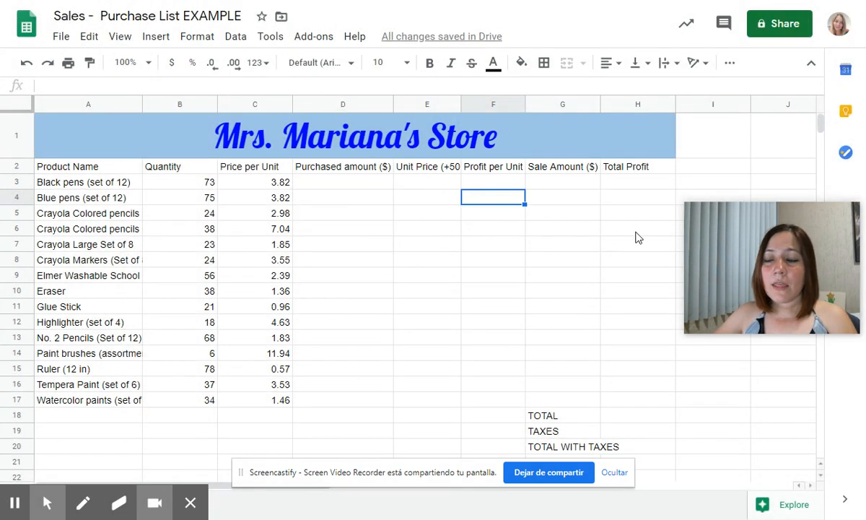
drag(686, 229, 688, 277)
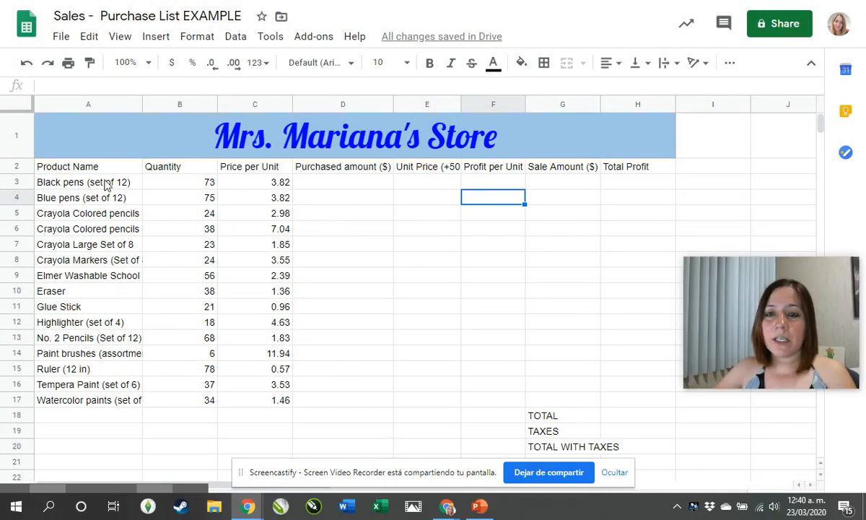
click(17, 166)
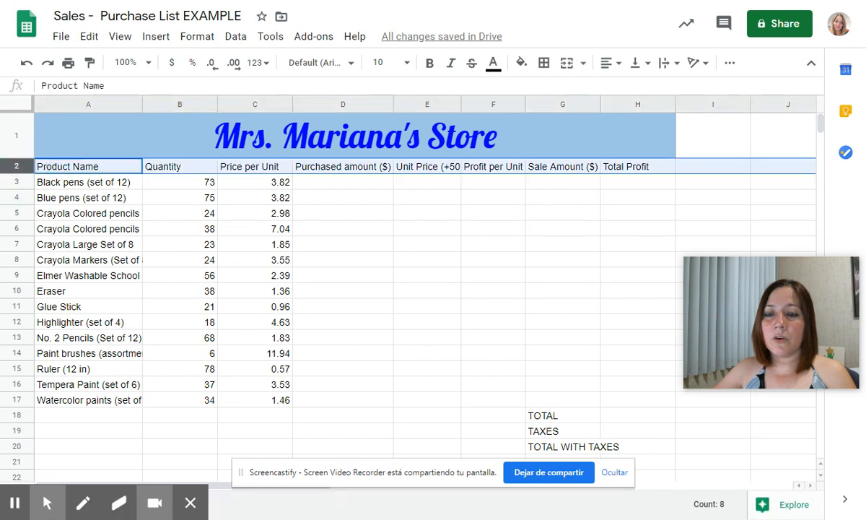
click(127, 197)
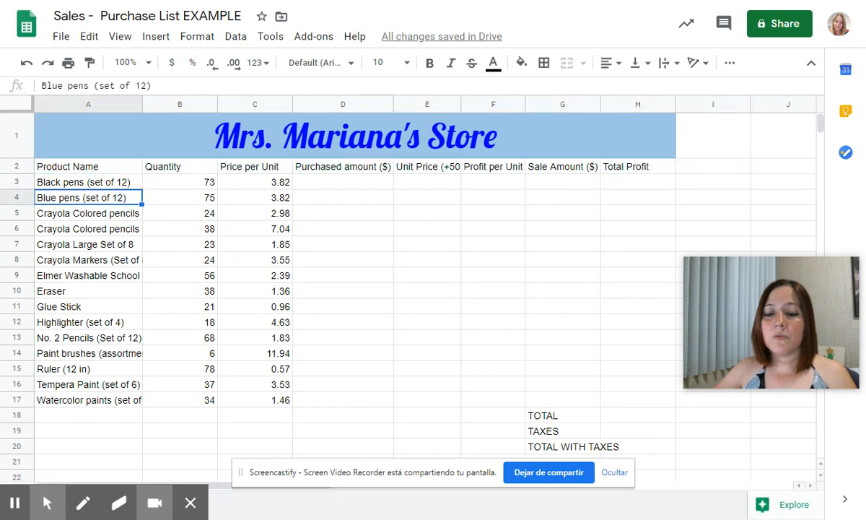
key(alt+f)
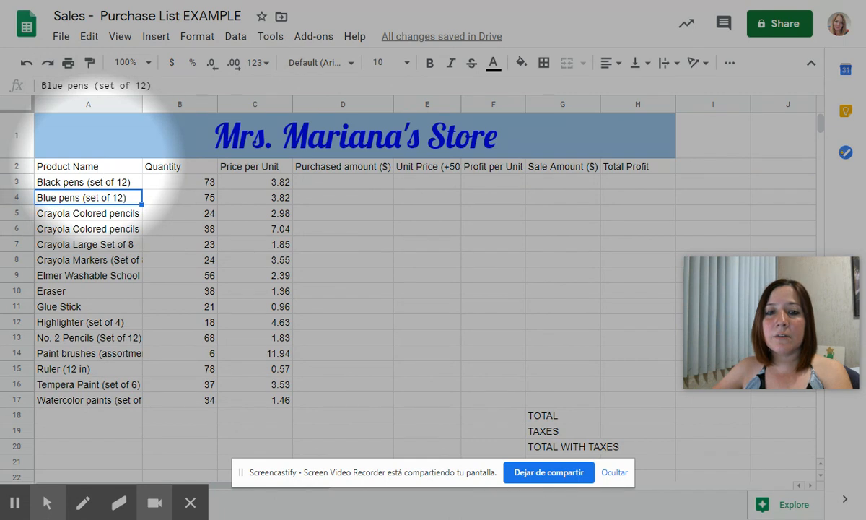
Set the column headers in A2:H2 to font size 12 and make them bold
click(93, 162)
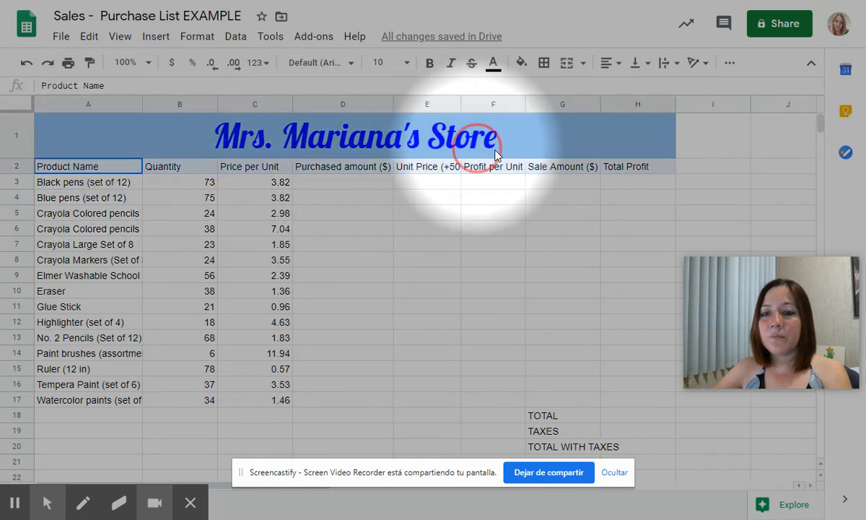
shift+click(652, 171)
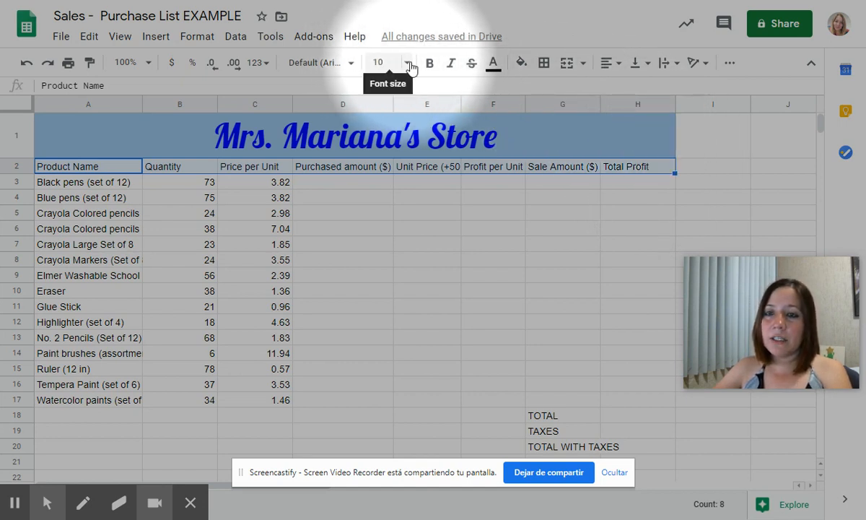
click(409, 63)
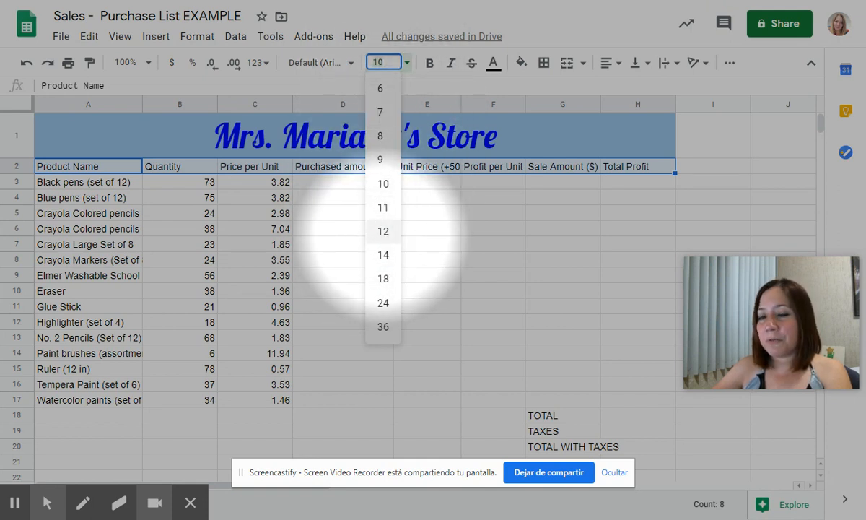
click(382, 231)
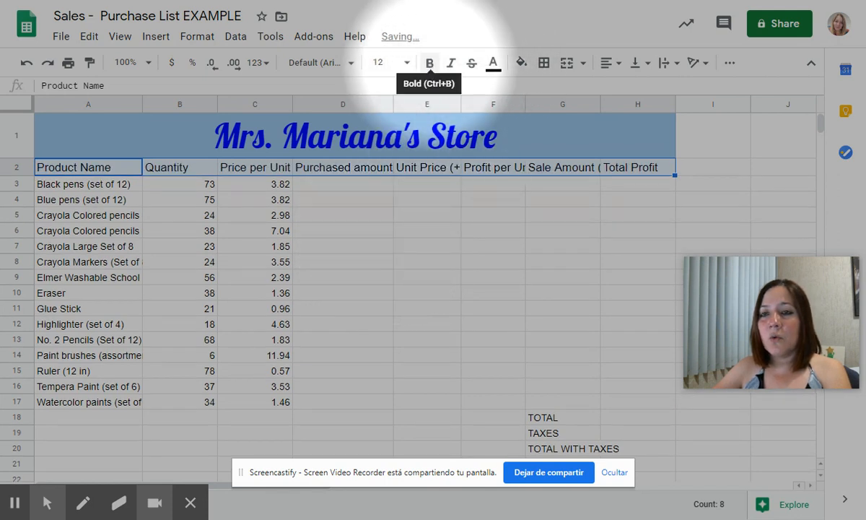
click(429, 64)
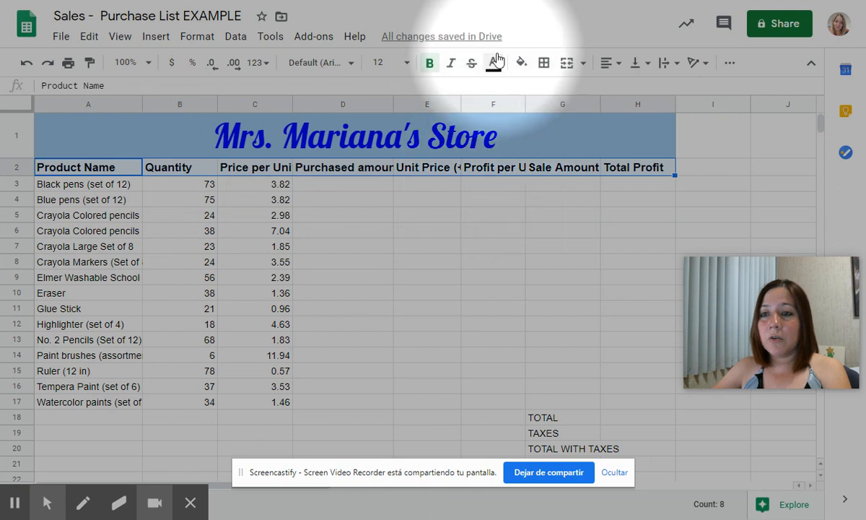
Change the text color of the headers in A2:H2 to the darkest blue shade
click(493, 62)
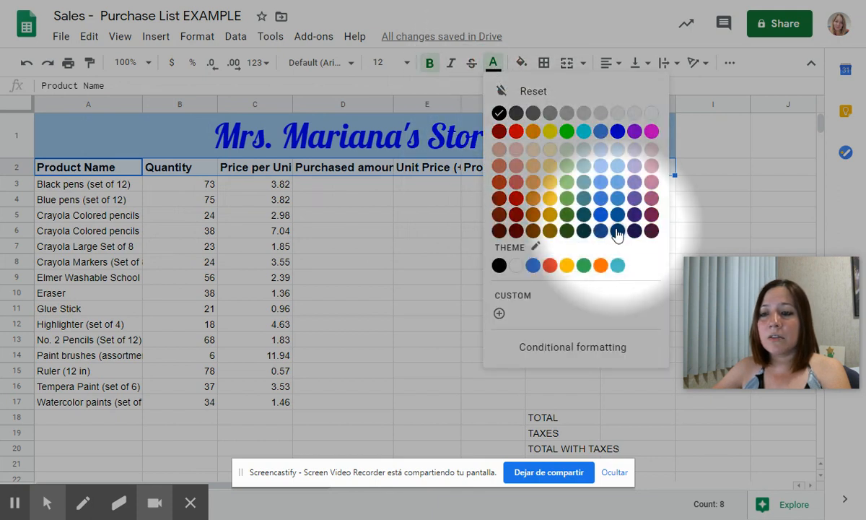
click(618, 231)
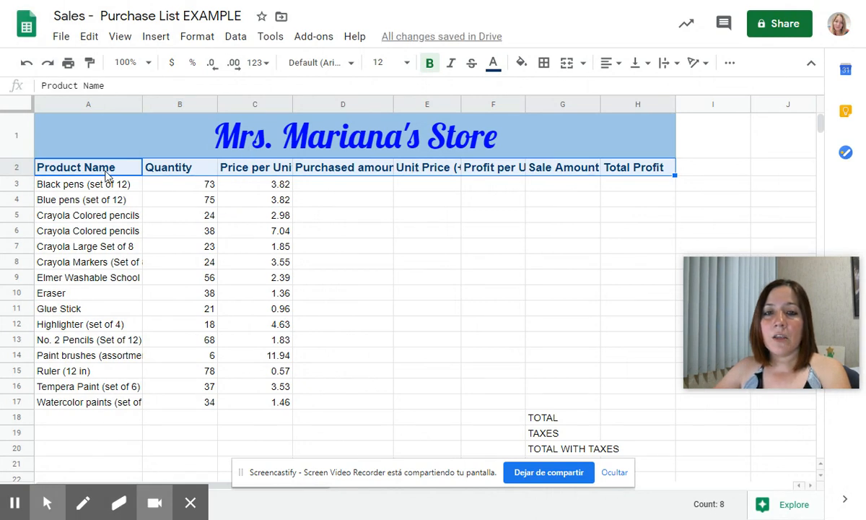
click(309, 195)
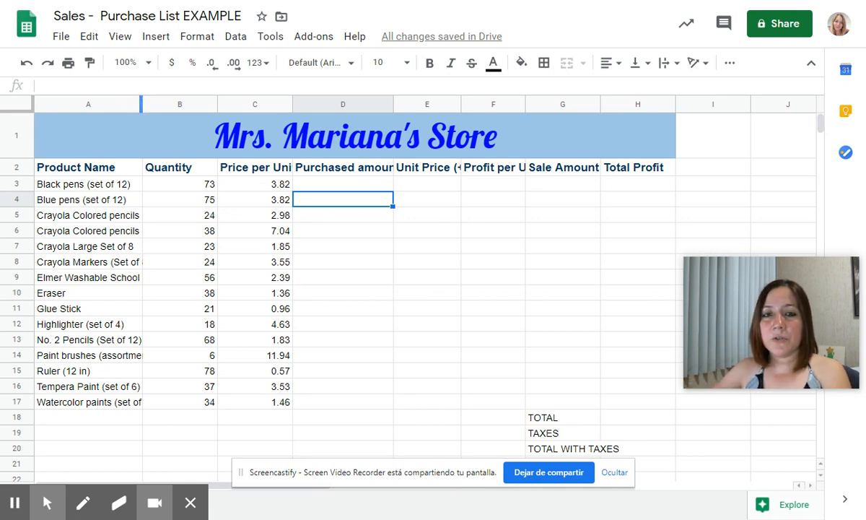
Auto-fit the width of column A so the full product names fit
double_click(141, 104)
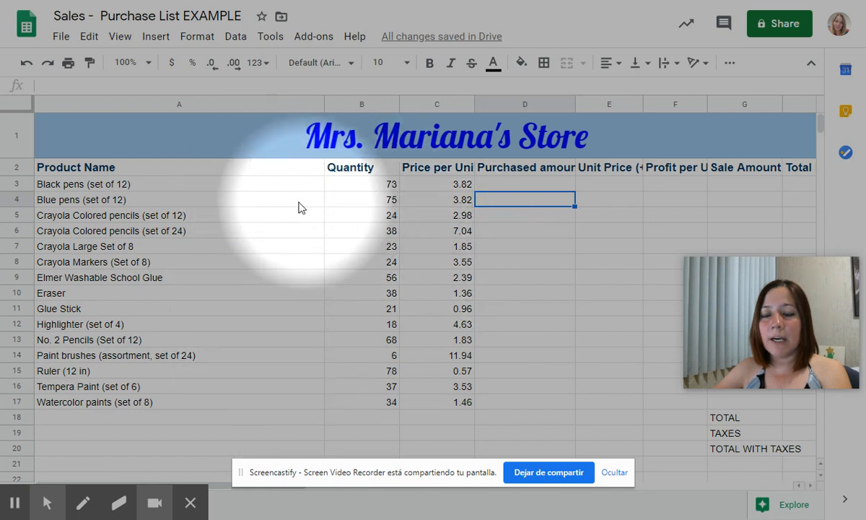
key(alt+f)
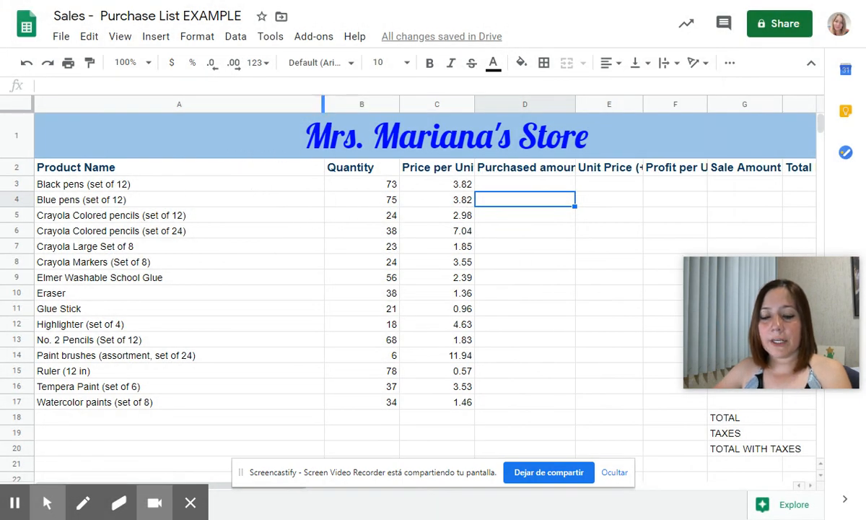
Resize columns A and B manually to fit the full product names and the Quantity header
drag(323, 104, 142, 104)
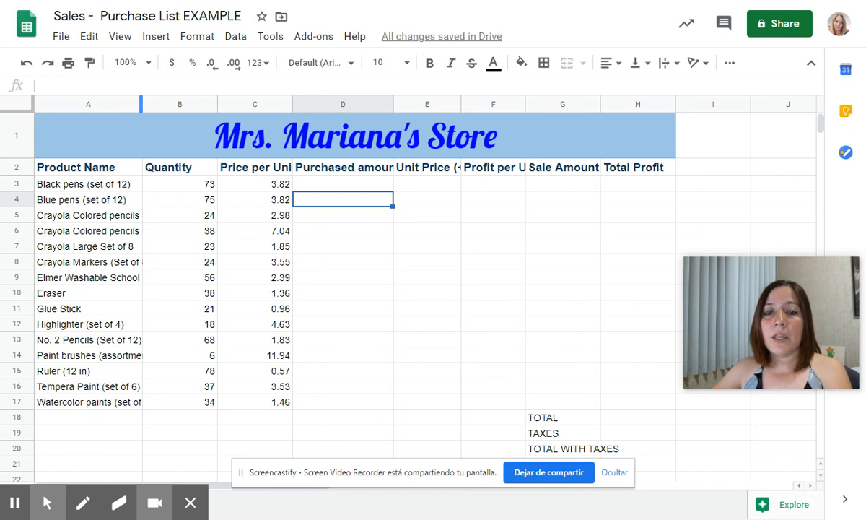
key(alt+f)
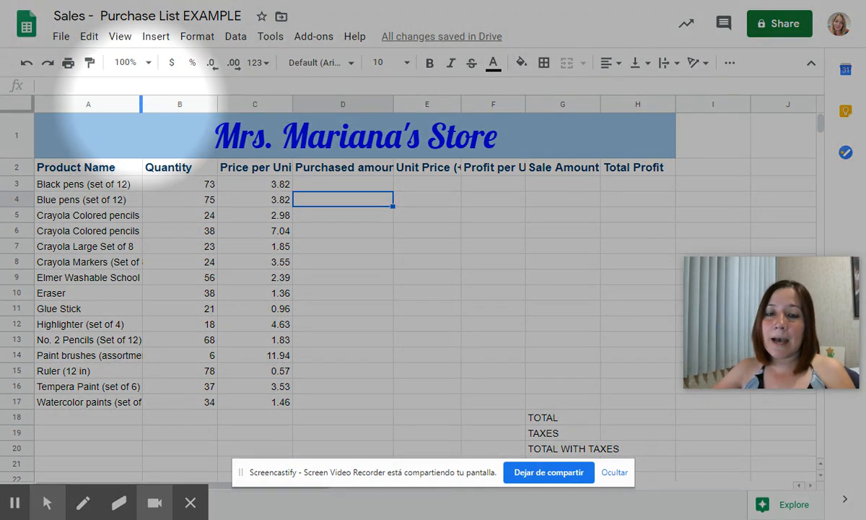
drag(140, 104, 203, 112)
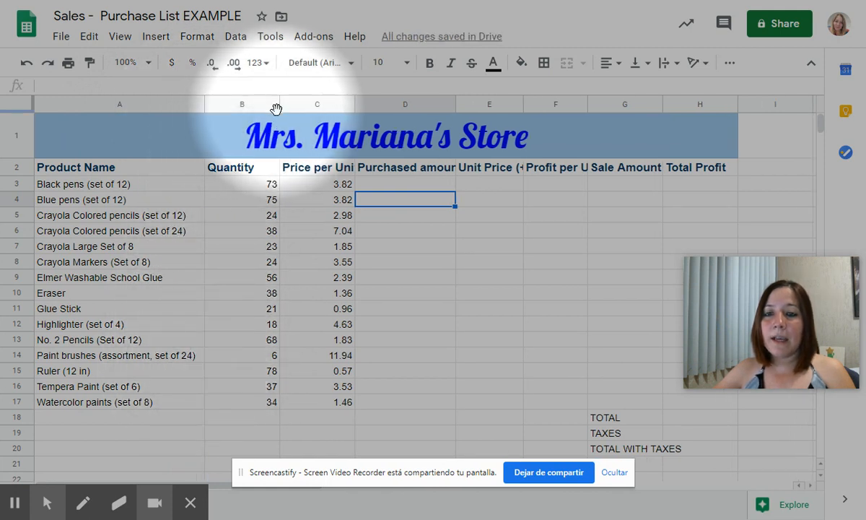
drag(279, 107, 260, 107)
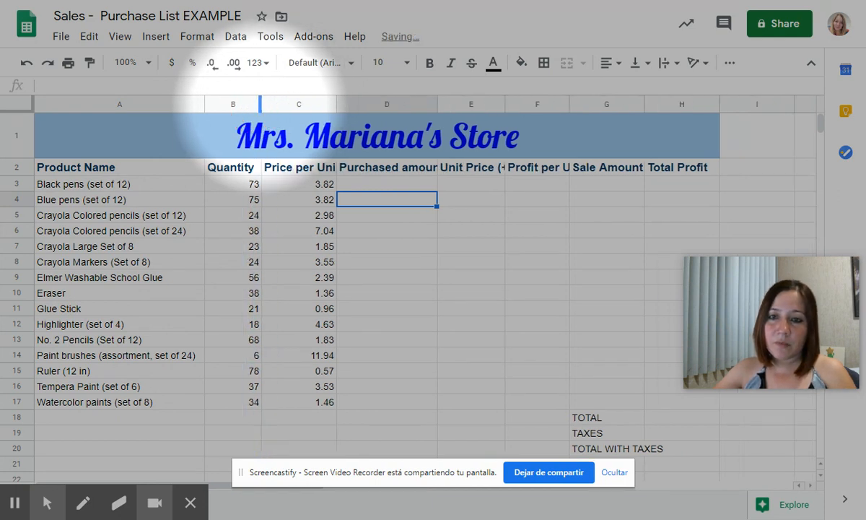
Widen columns C through G so that each header from Price per Unit to Sale Amount ($) fits fully
drag(351, 104, 351, 103)
drag(453, 106, 482, 105)
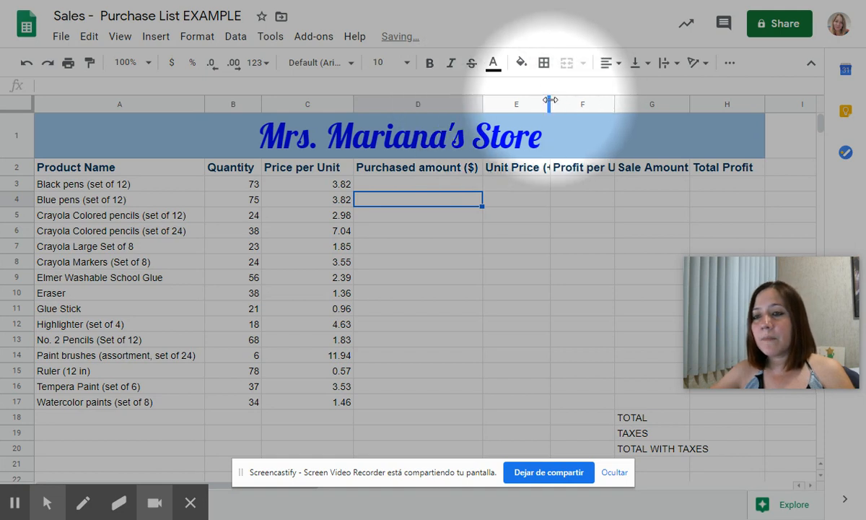
drag(551, 105, 588, 106)
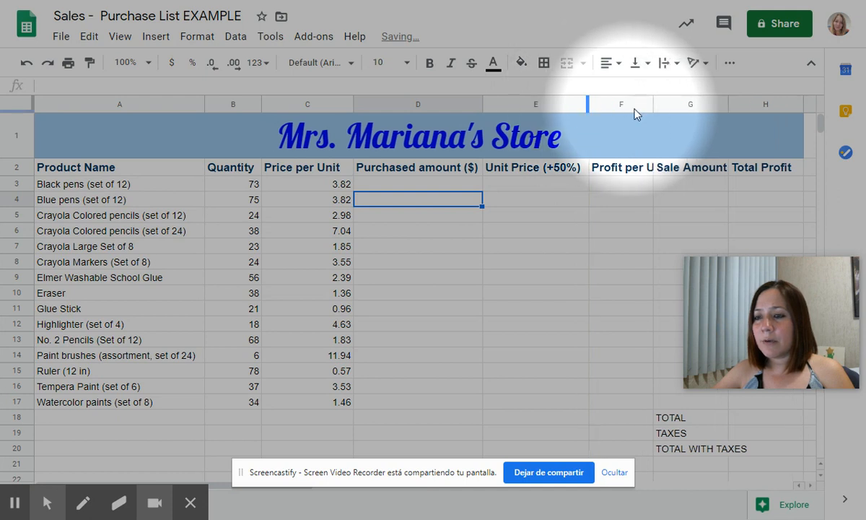
drag(654, 103, 679, 103)
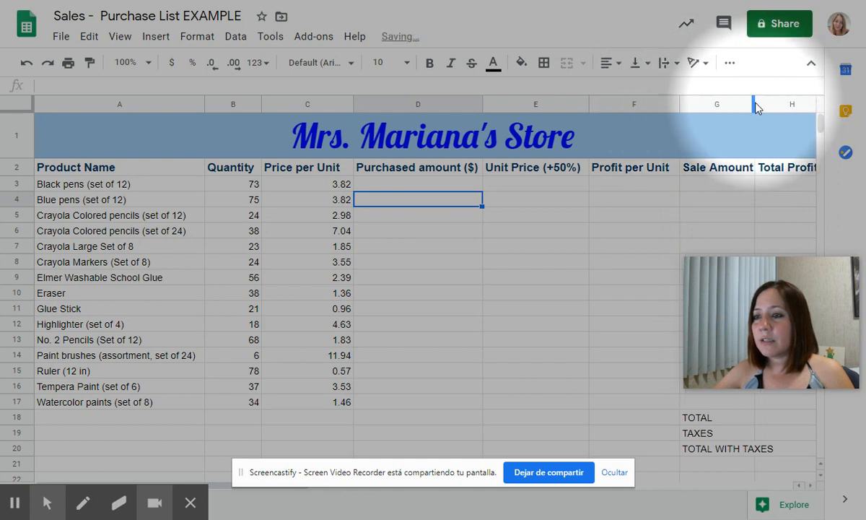
drag(755, 101, 763, 100)
drag(219, 483, 426, 493)
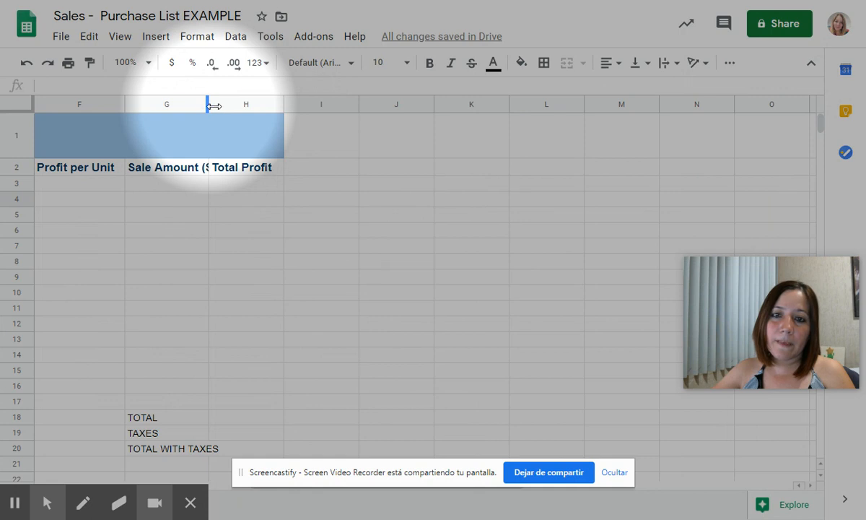
mouse_move(215, 107)
mouse_down()
mouse_move(250, 105)
mouse_move(227, 106)
mouse_up()
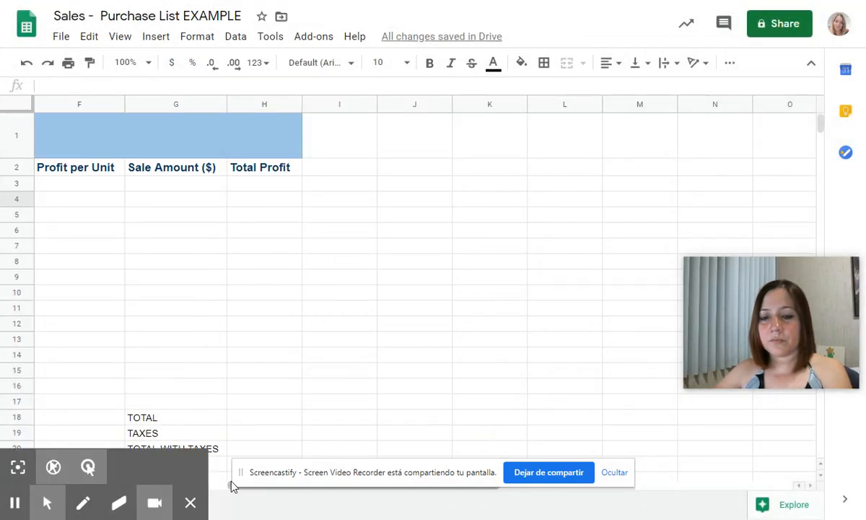
Zoom the sheet out to 90% to show all columns from A to H
click(230, 485)
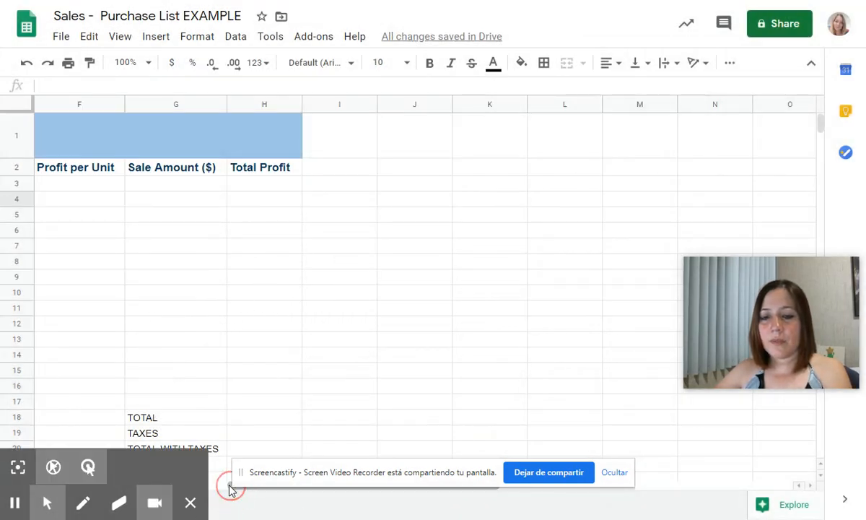
click(117, 62)
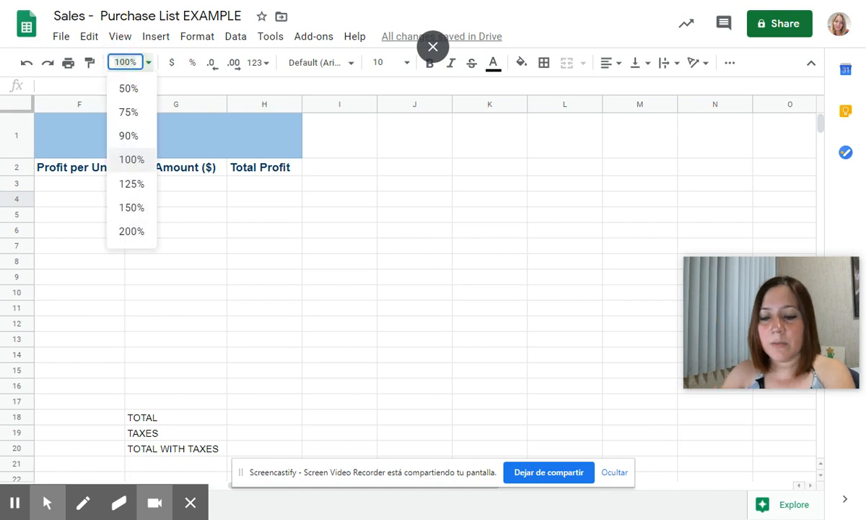
text(80)
key(Return)
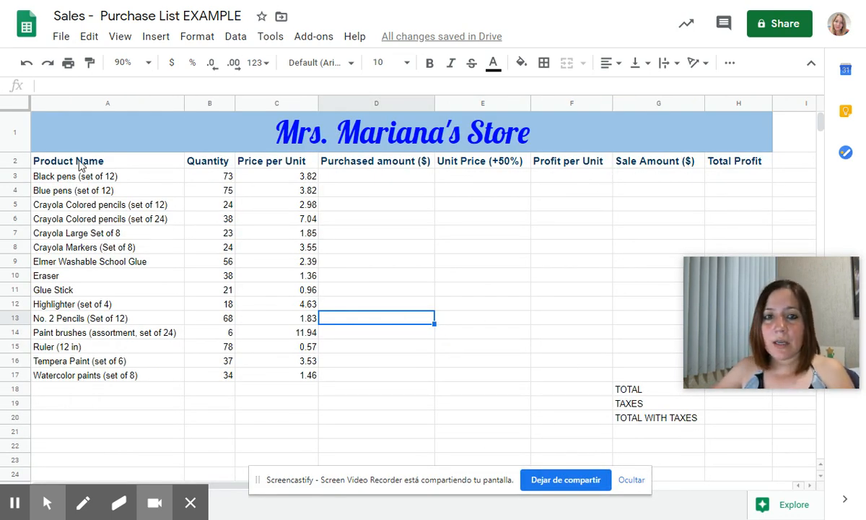
Center the column headers in A2:H2 horizontally
drag(75, 154, 719, 155)
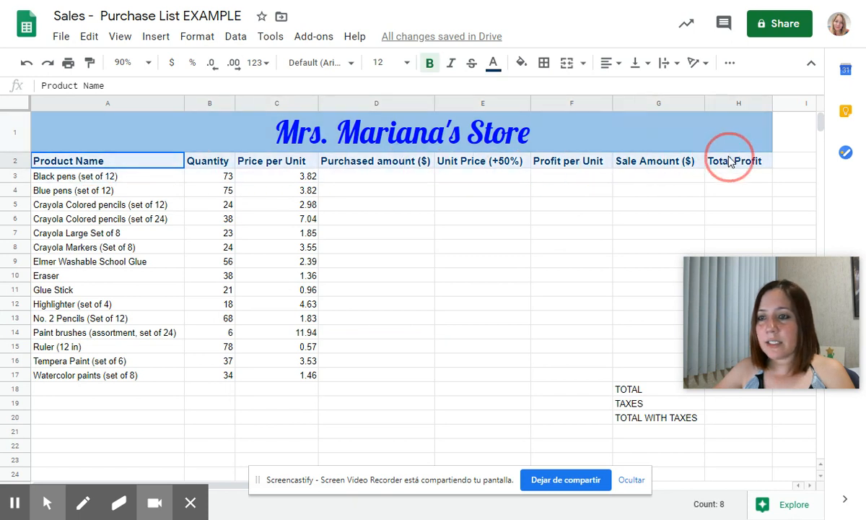
click(608, 63)
click(627, 89)
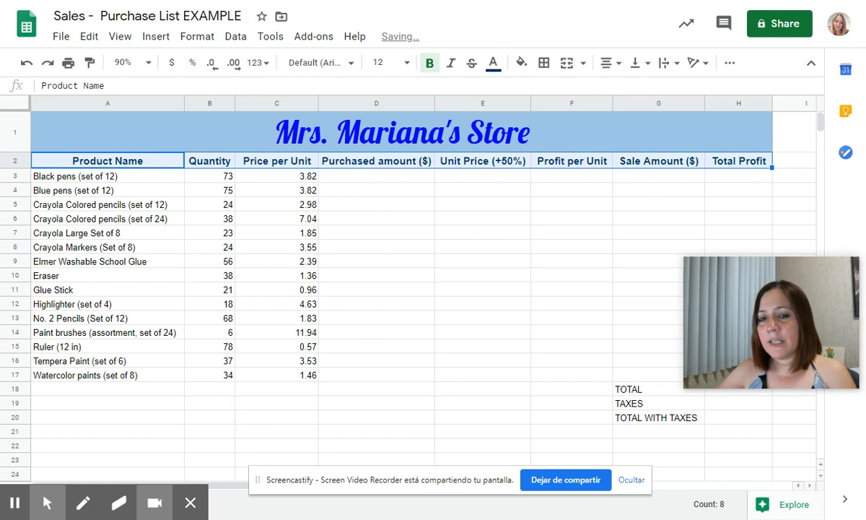
click(373, 208)
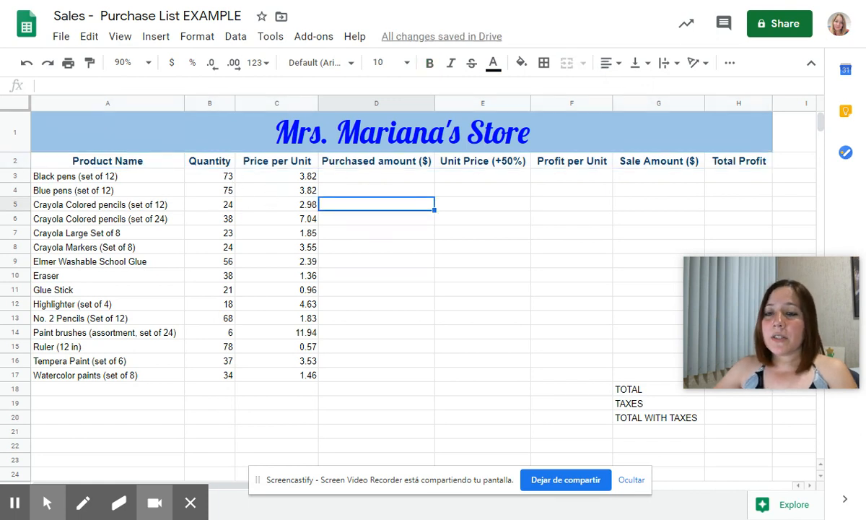
click(376, 177)
click(483, 179)
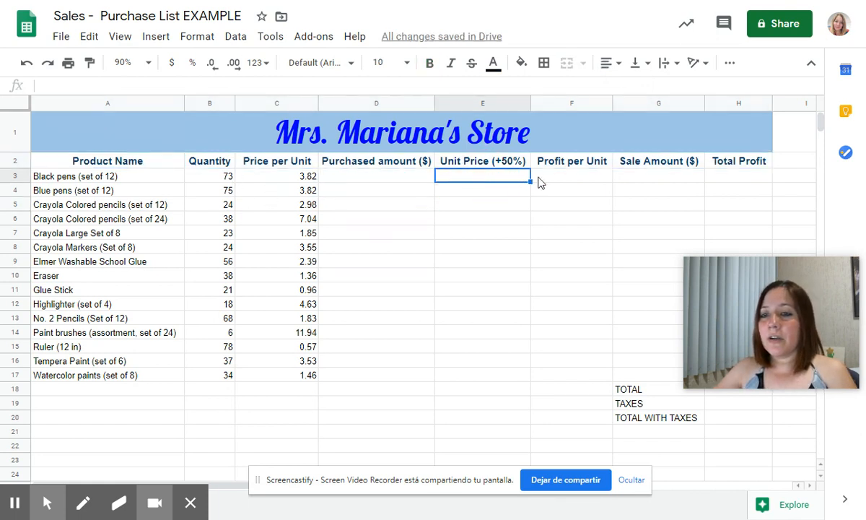
click(588, 177)
click(691, 175)
click(737, 190)
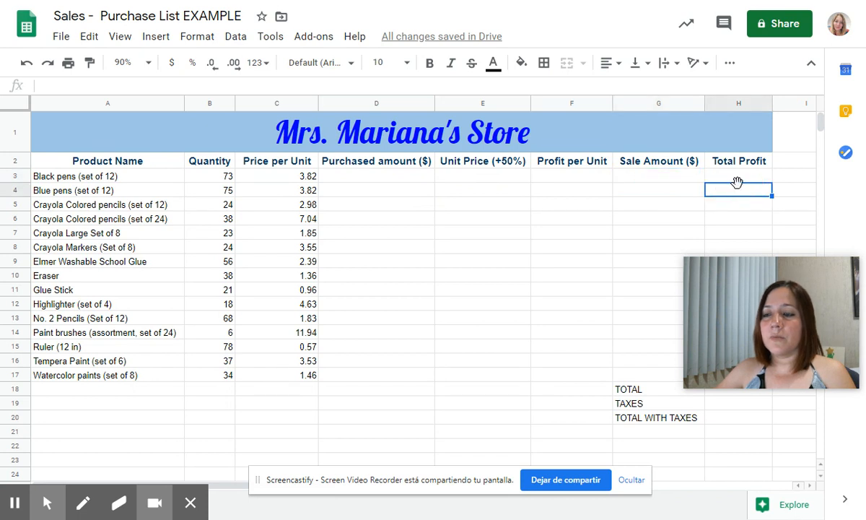
Calculate the purchased amount for the black pens in D3 with the formula =c3*b3
click(354, 175)
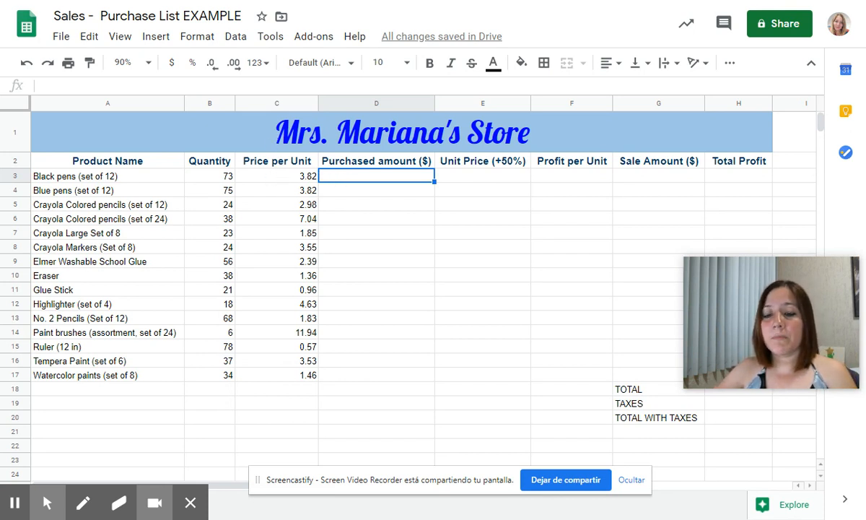
key(alt+f)
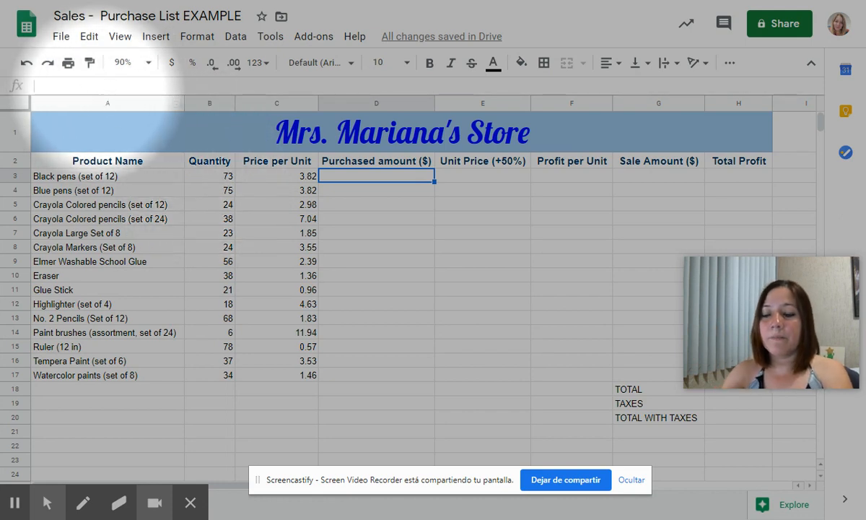
text(=)
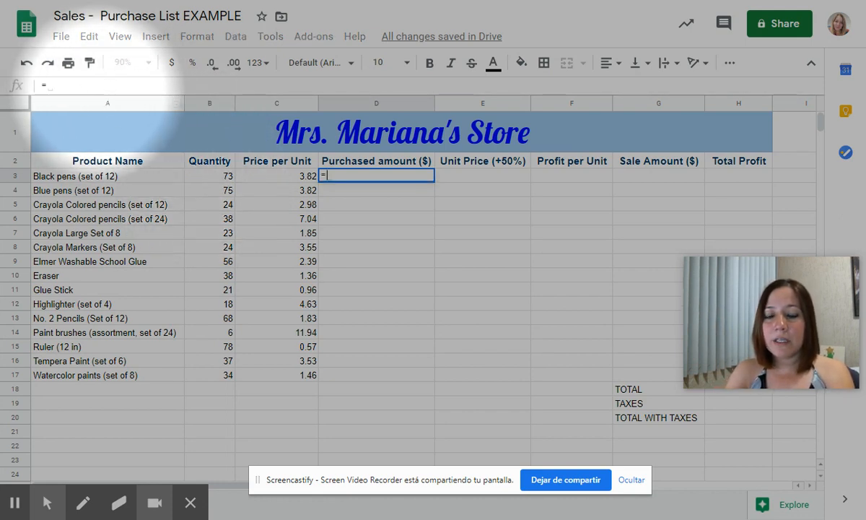
text(c3*)
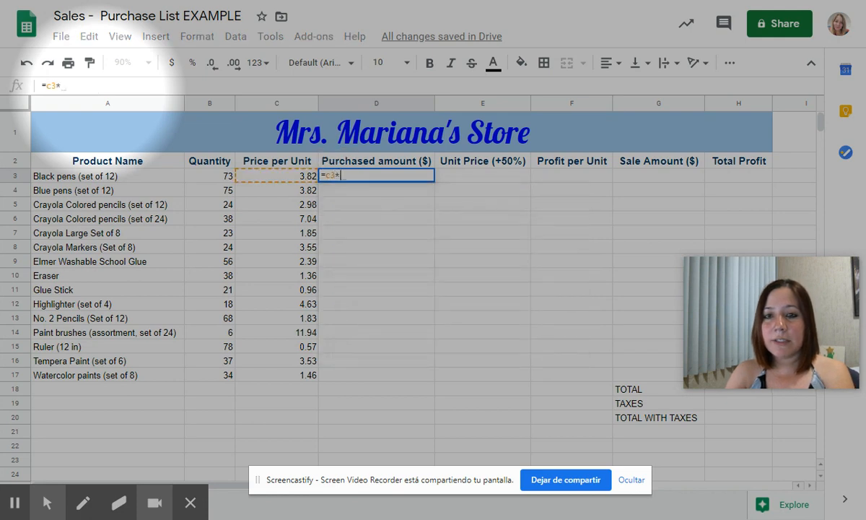
text(b3)
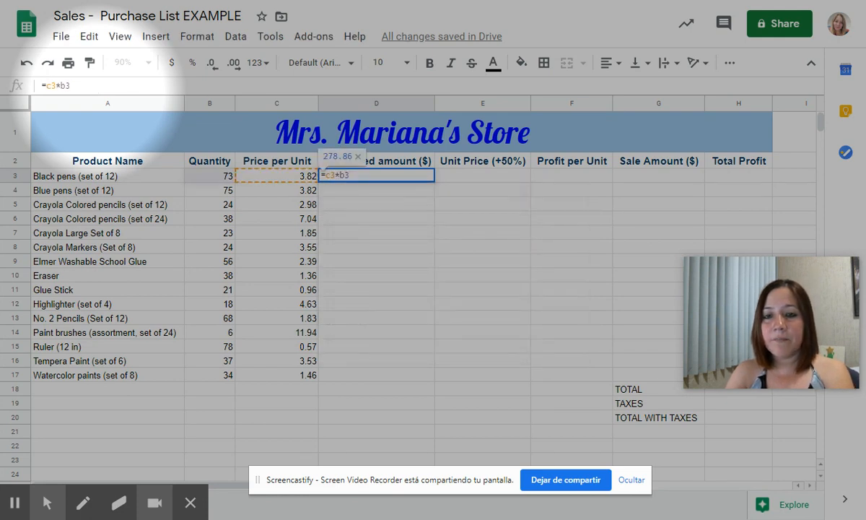
key(Return)
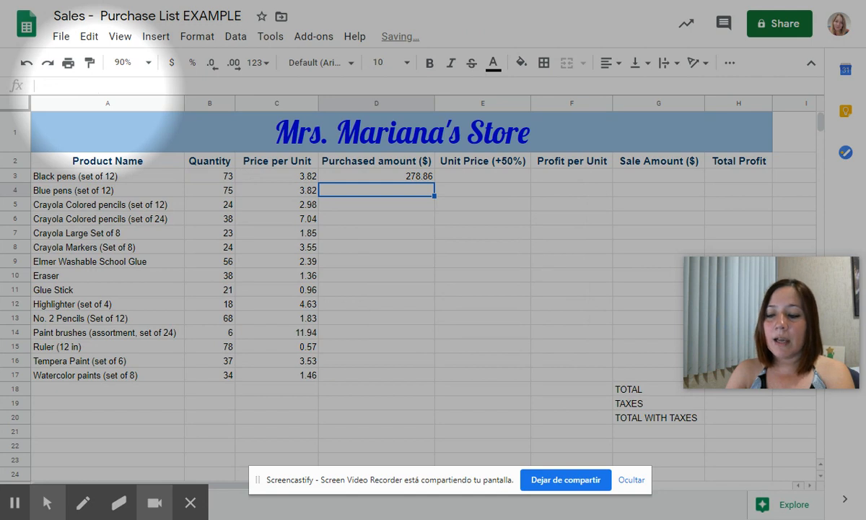
Calculate the purchased amount for the blue pens in D4 with the formula =c4*b4
text(=)
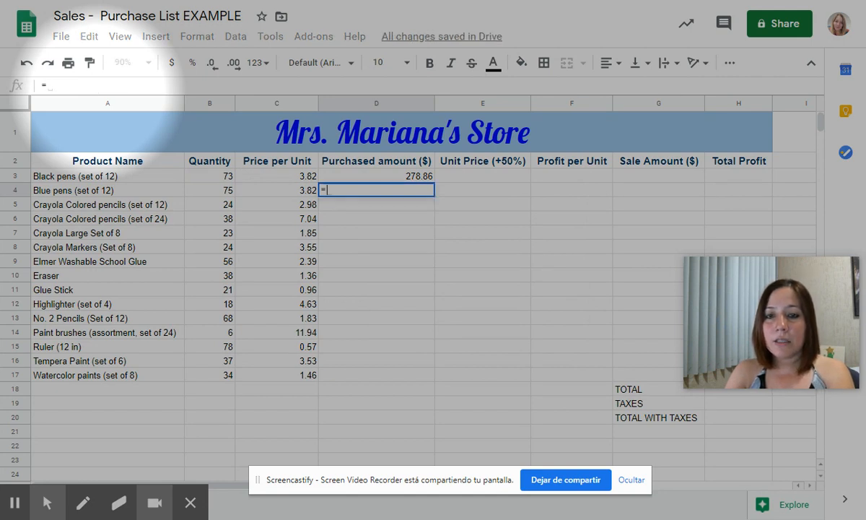
text(c4*)
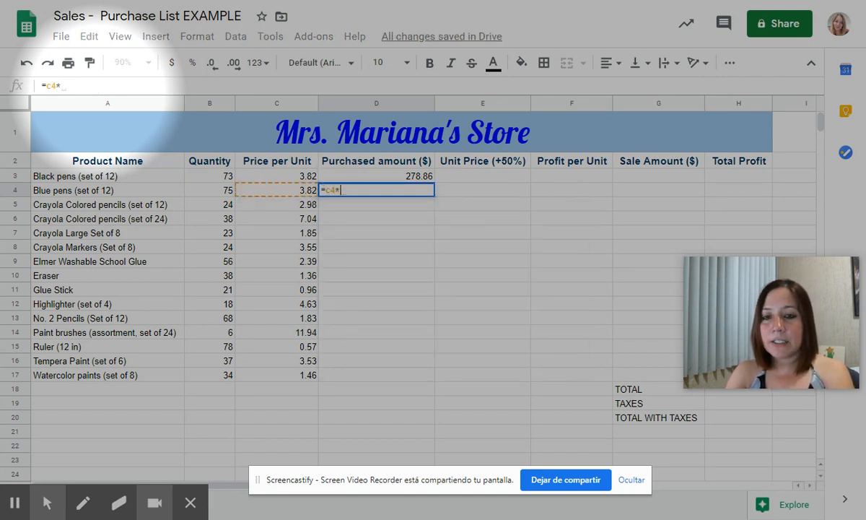
text(b4)
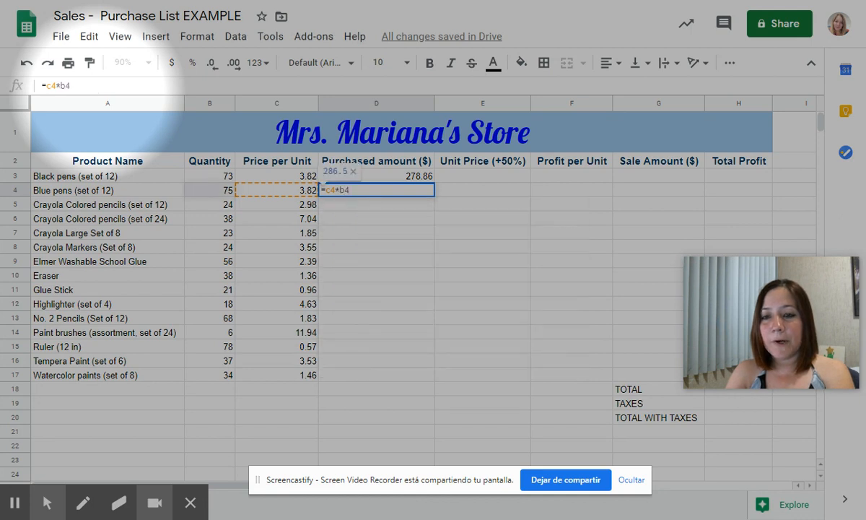
key(Return)
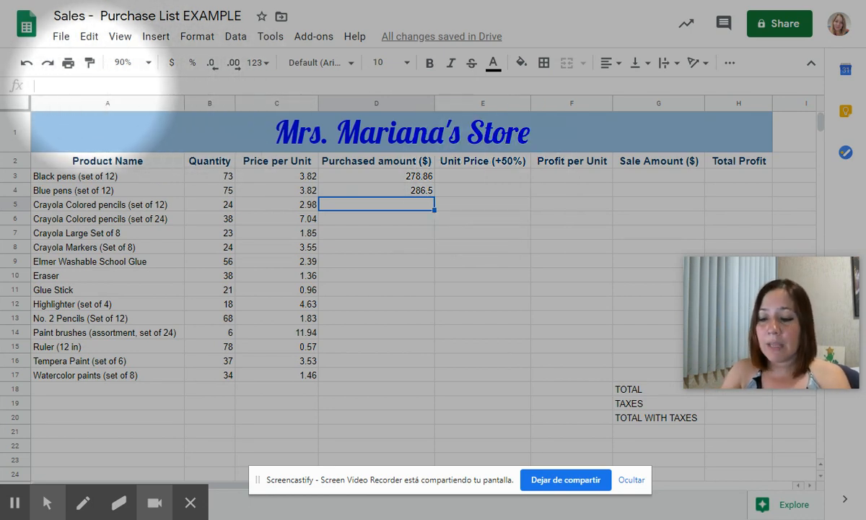
text(=)
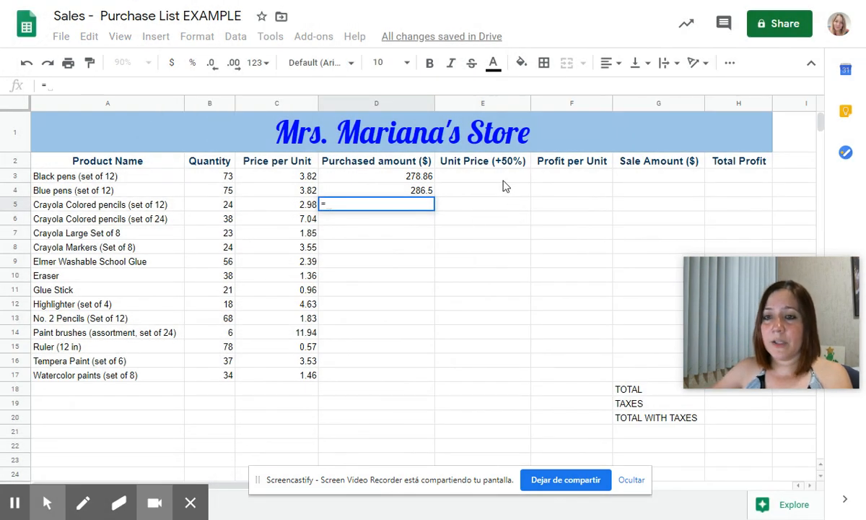
click(503, 178)
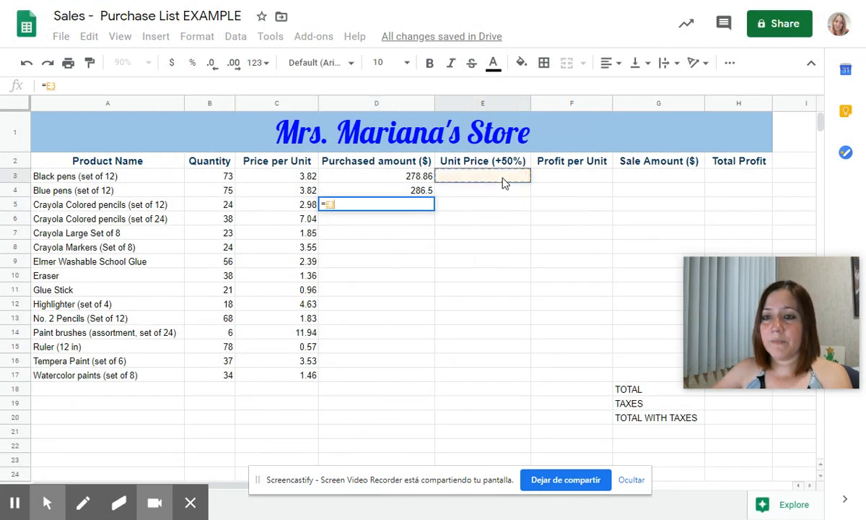
key(Escape)
Calculate the marked-up unit price for the black pens in E3 with the formula =c3*150%
click(482, 178)
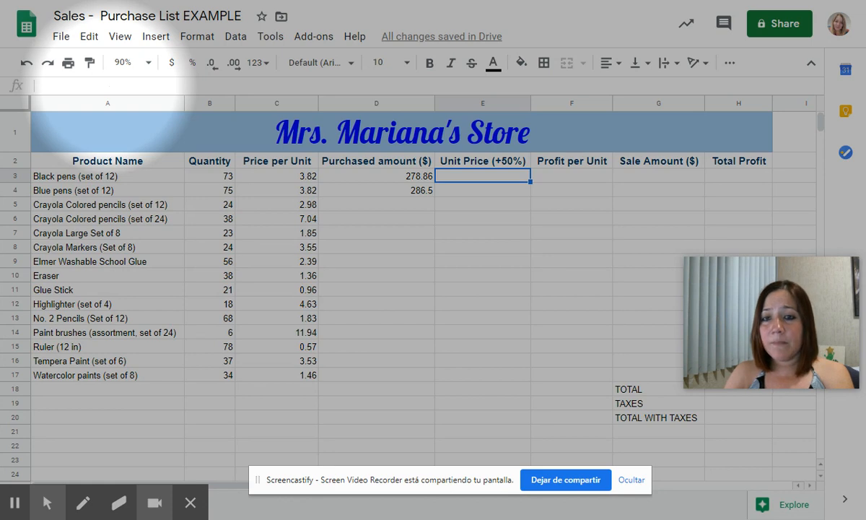
text(c)
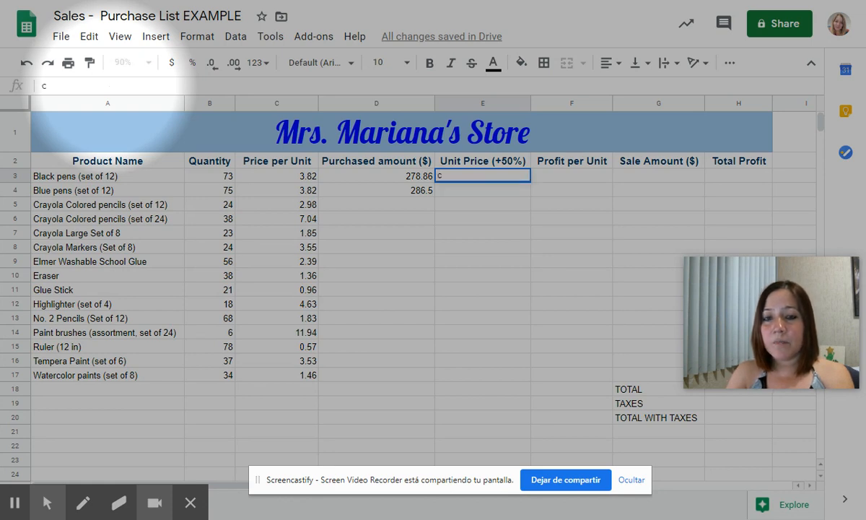
text(3)
key(BackSpace)
key(BackSpace)
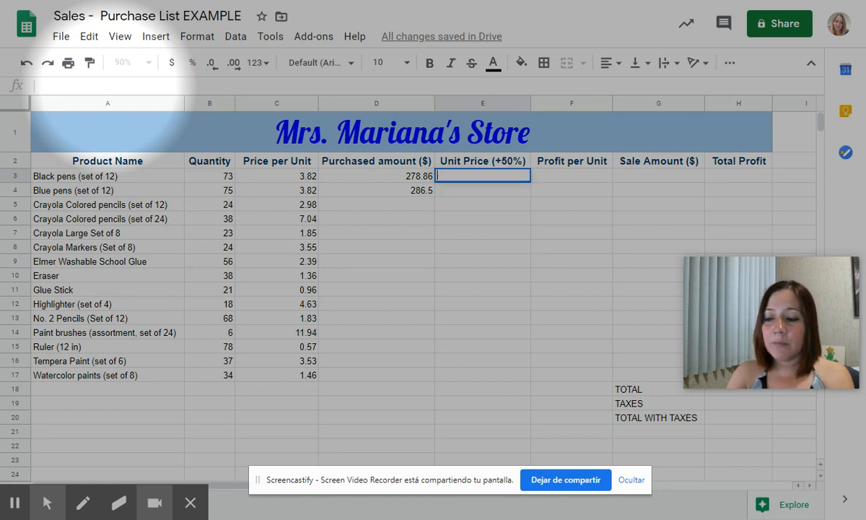
text(=)
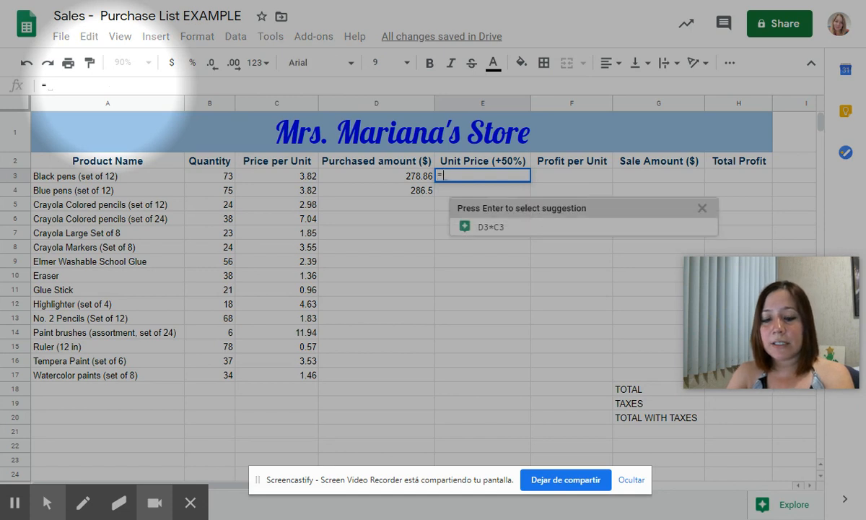
text(c3)
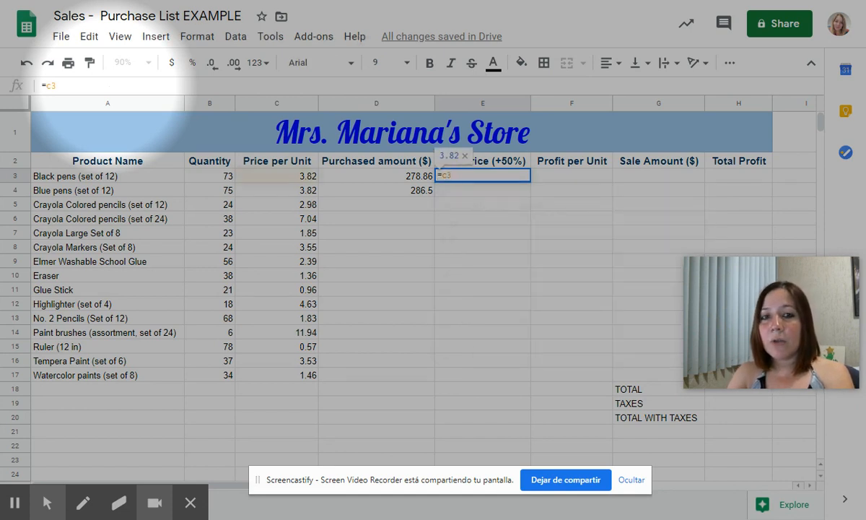
text(*150%)
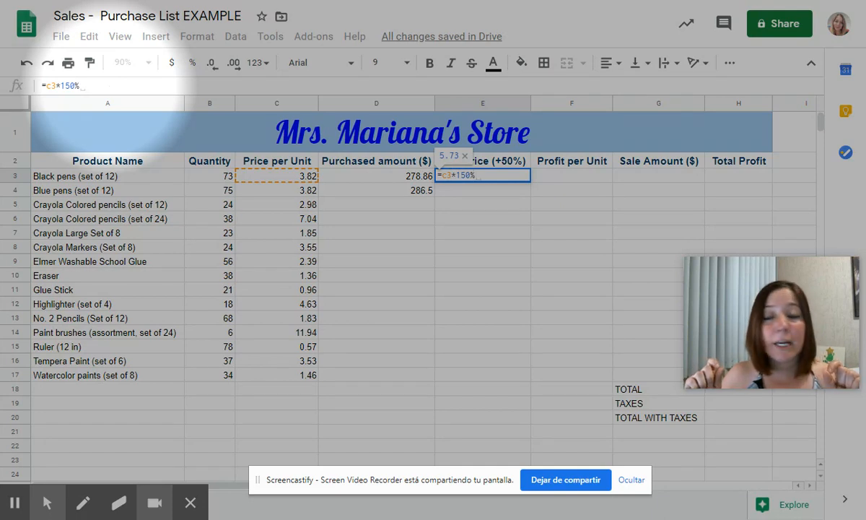
key(Return)
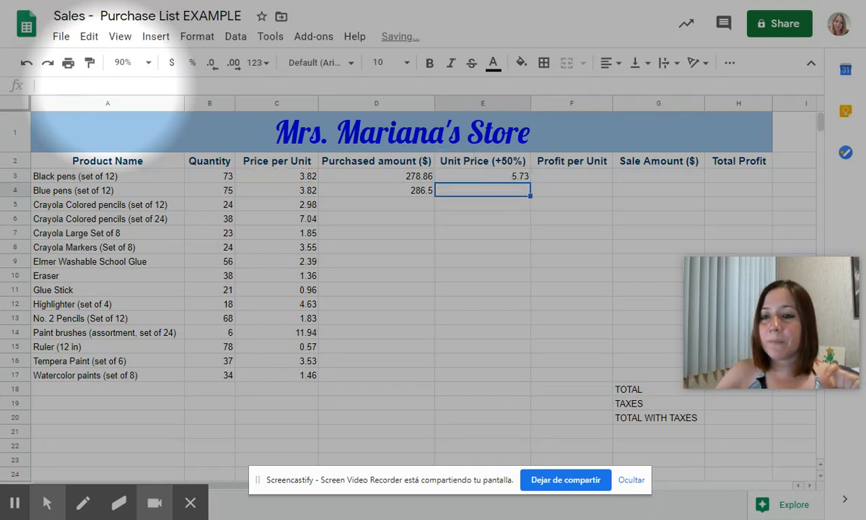
Calculate the marked-up unit price for the blue pens in E4 with the formula =c4*150%
text(=c)
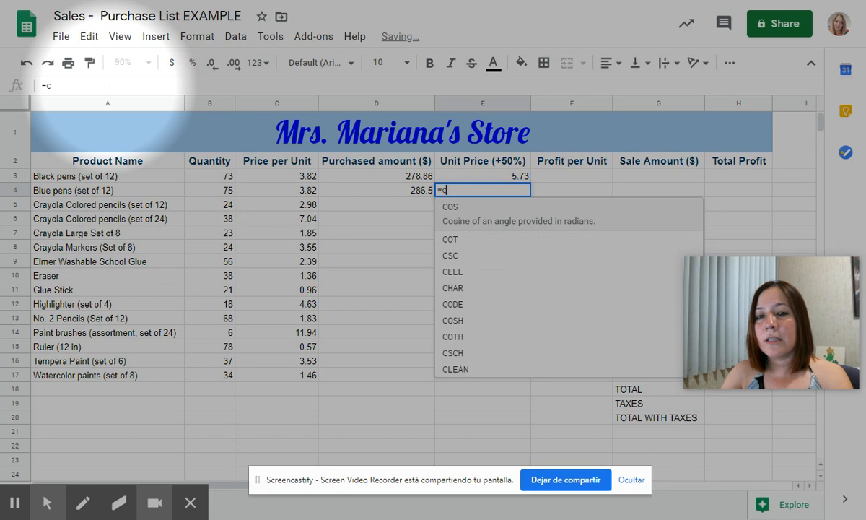
text(4*10)
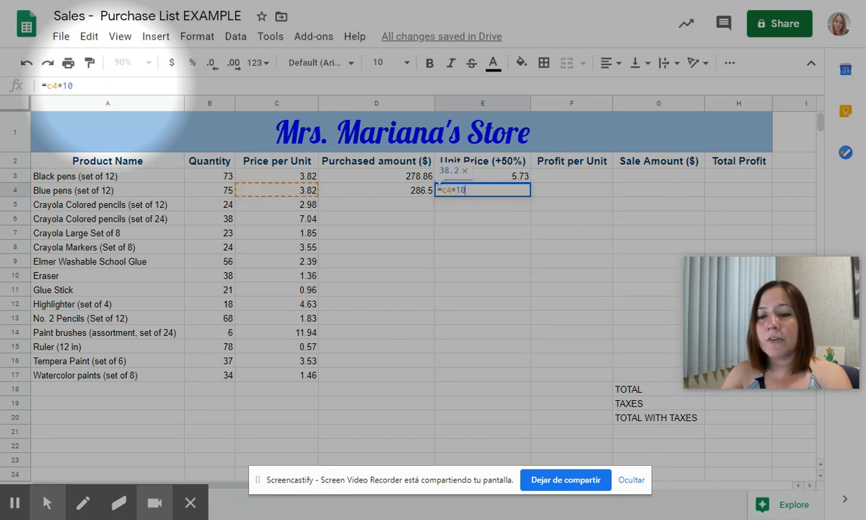
key(BackSpace)
text(50%)
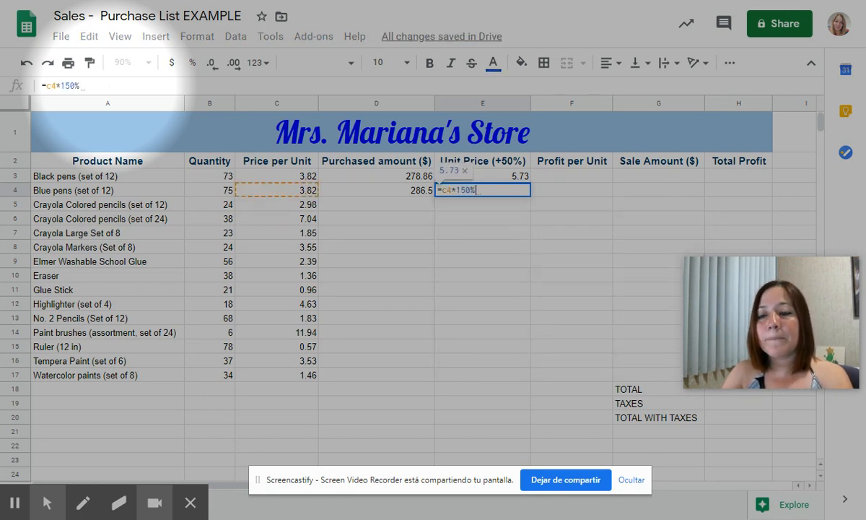
key(Return)
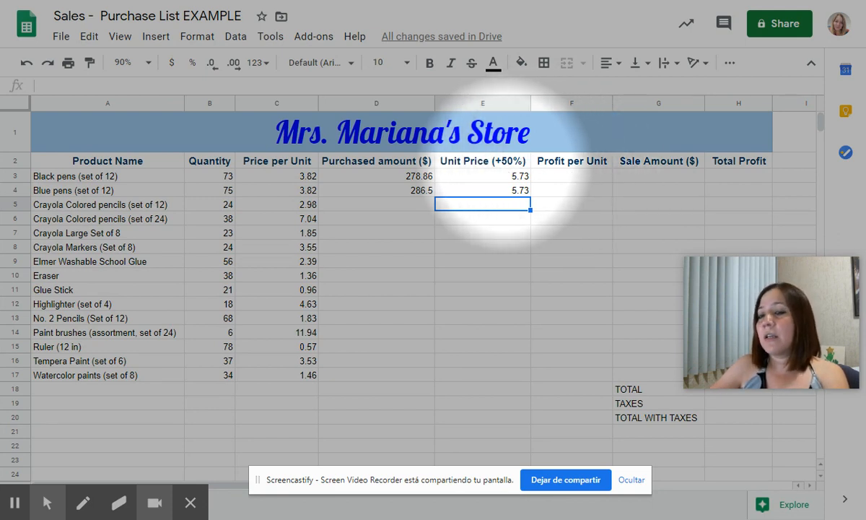
Calculate the profit per unit for the black pens in F3 with the formula =e3-c3
click(547, 176)
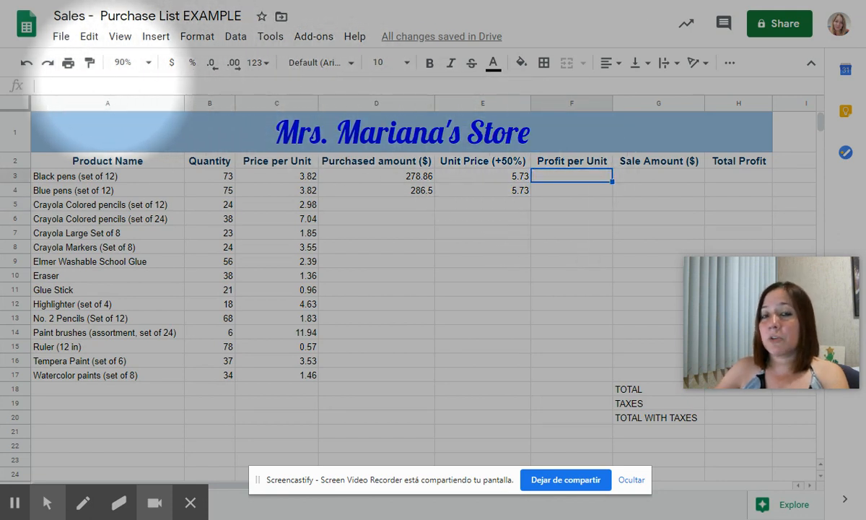
text(=)
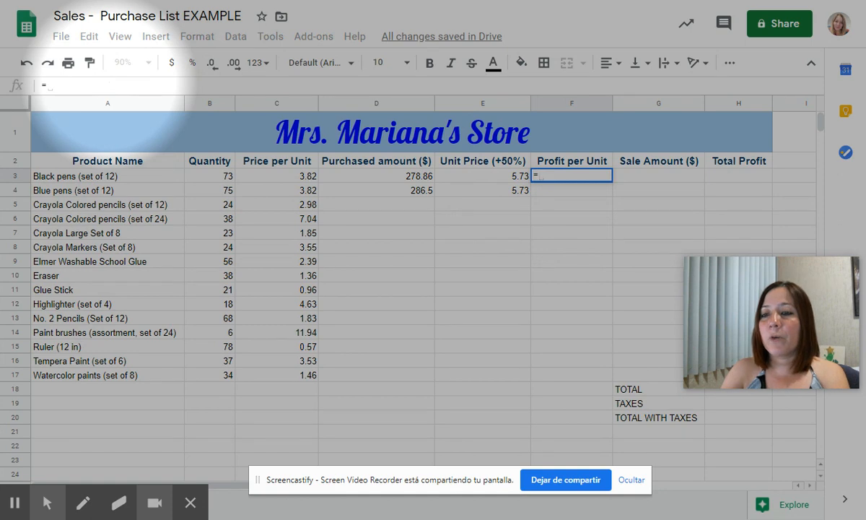
text(e3)
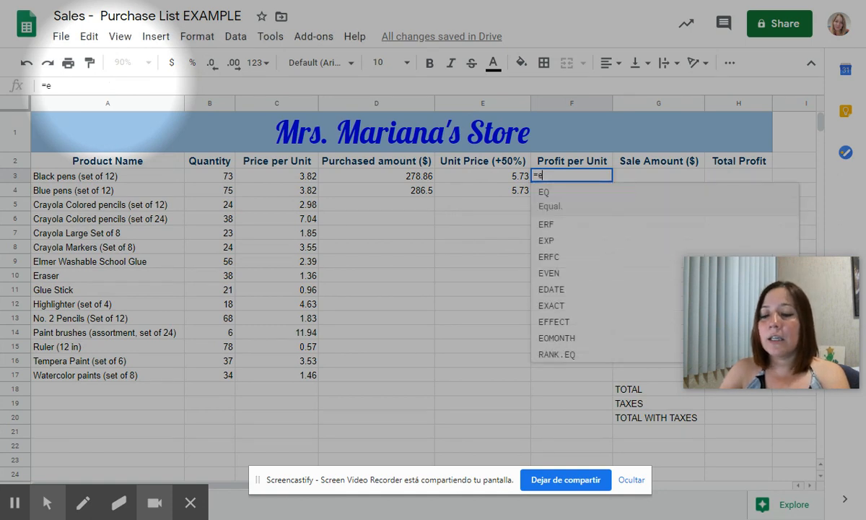
text(-)
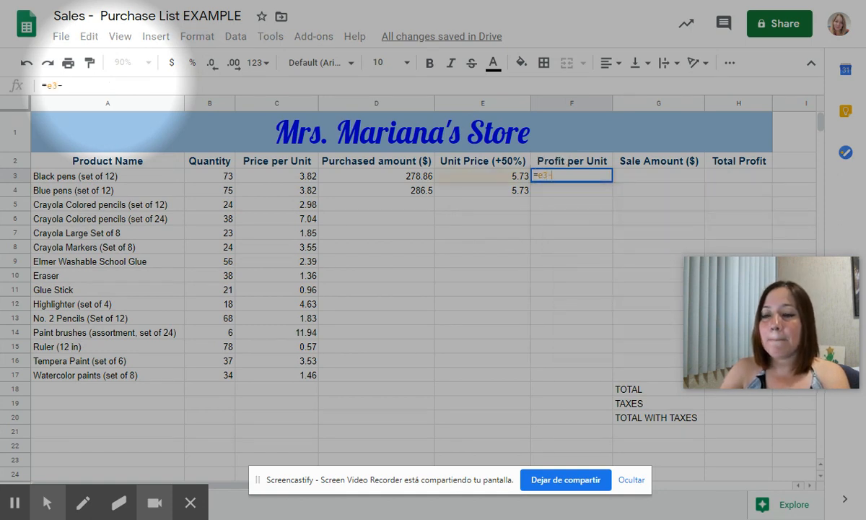
text(c3)
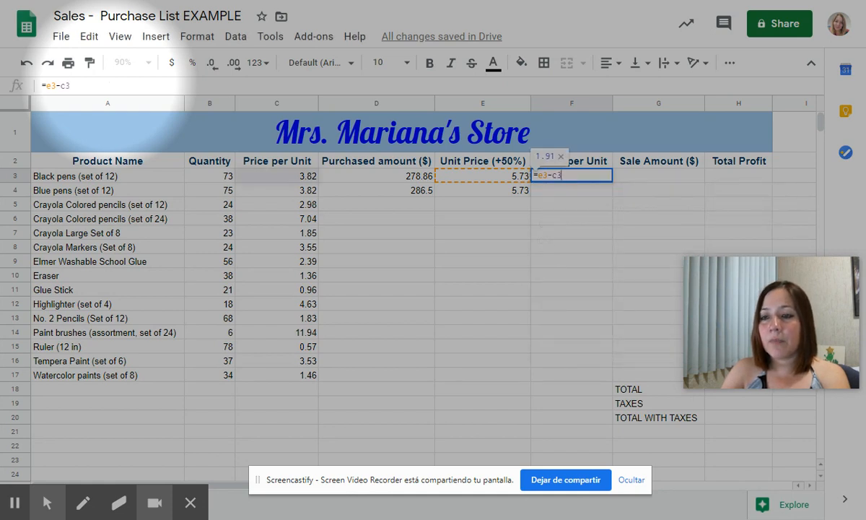
key(Return)
Calculate the profit per unit for the blue pens in F4 with the formula =e4-c4
text(=)
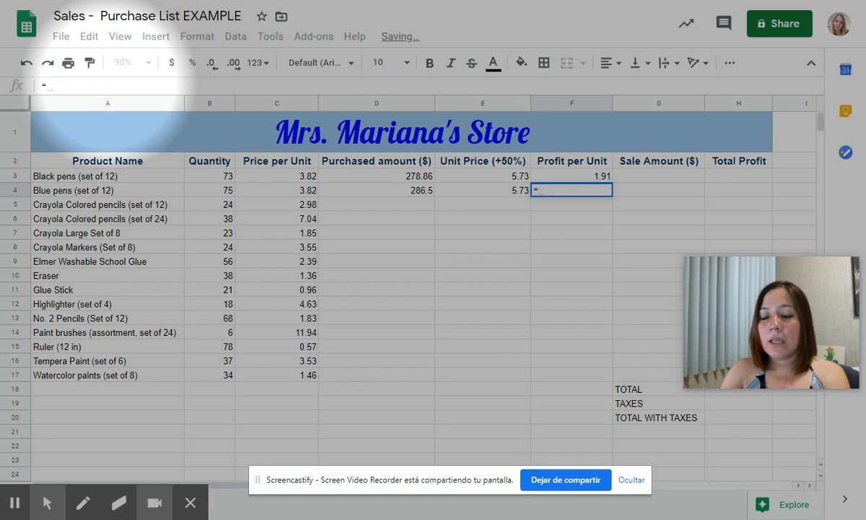
text(e4)
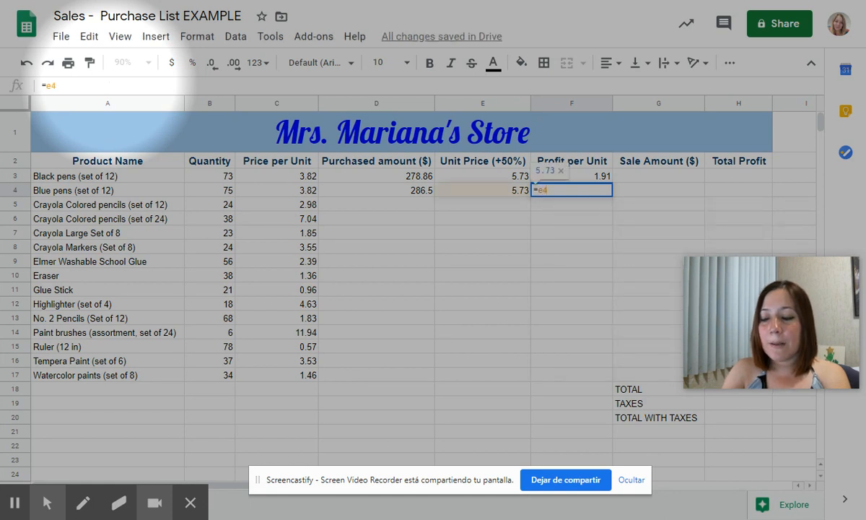
text(-c4)
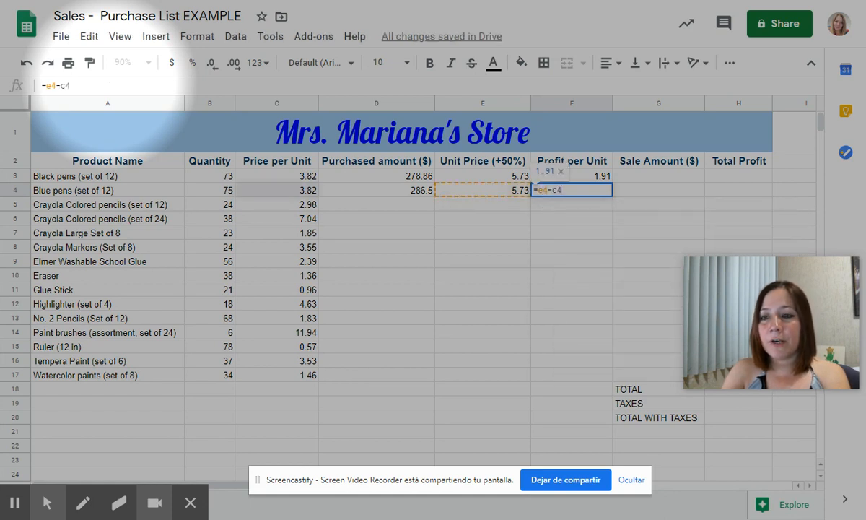
key(Return)
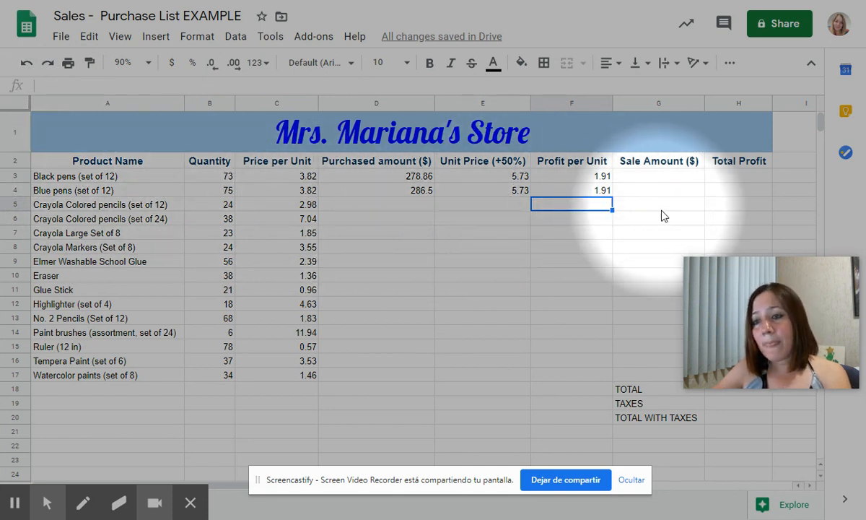
Enter the formula =f3*b3 as the black pens' sale amount in G3
click(657, 176)
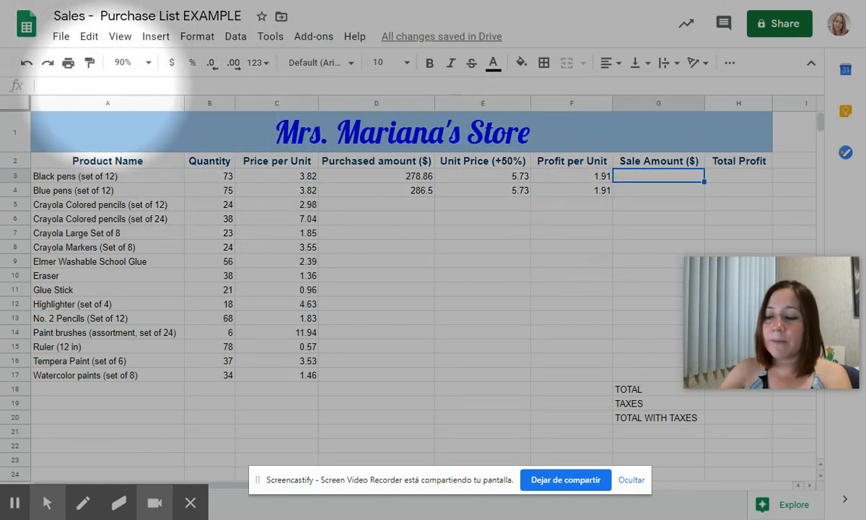
text(=)
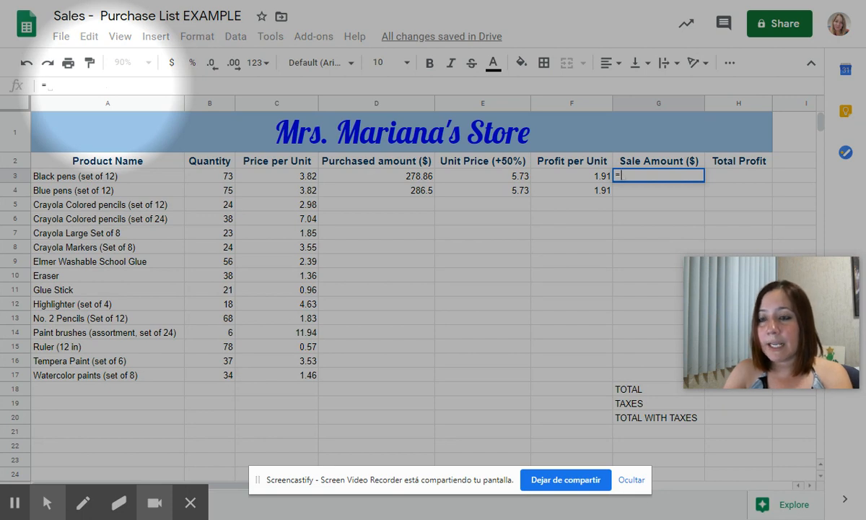
text(f)
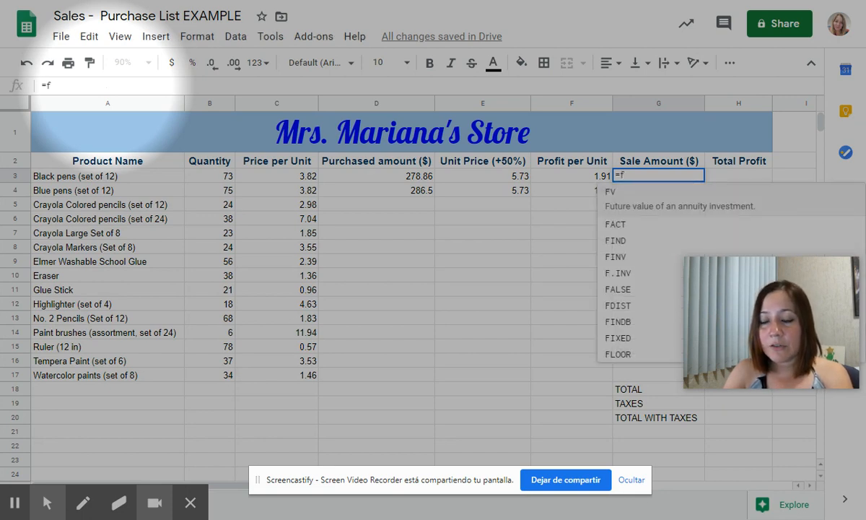
text(3*b)
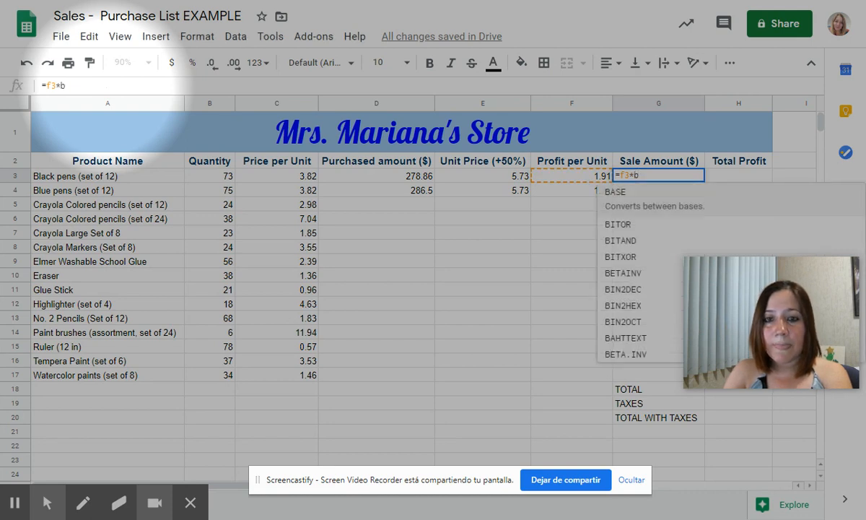
text(3)
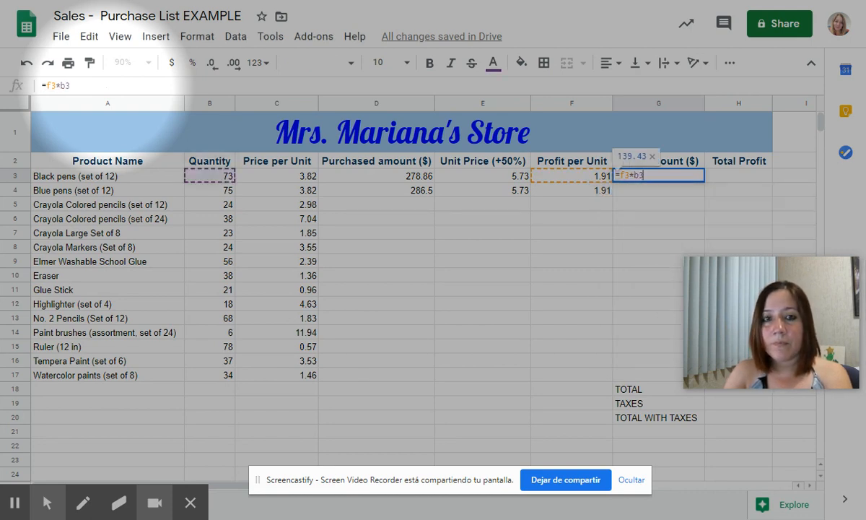
key(Return)
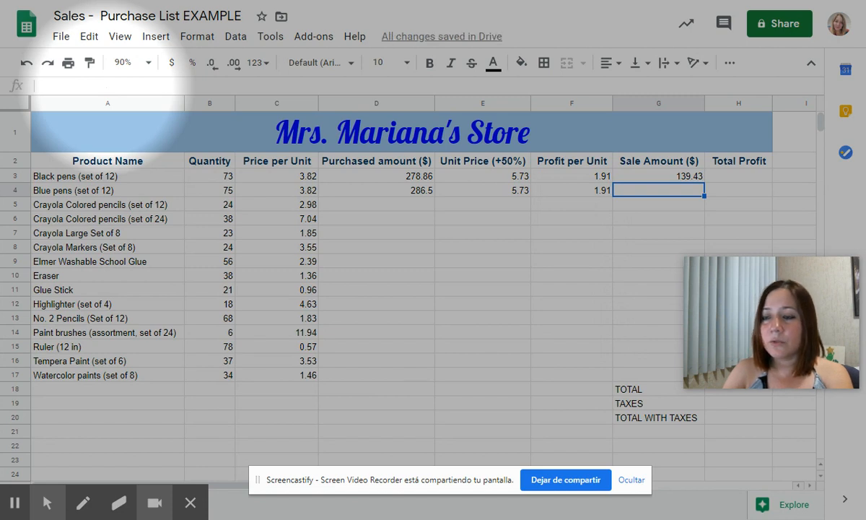
Correct the black pens' sale amount formula in G3 to =e3*B3, so it uses the marked-up unit price
click(657, 177)
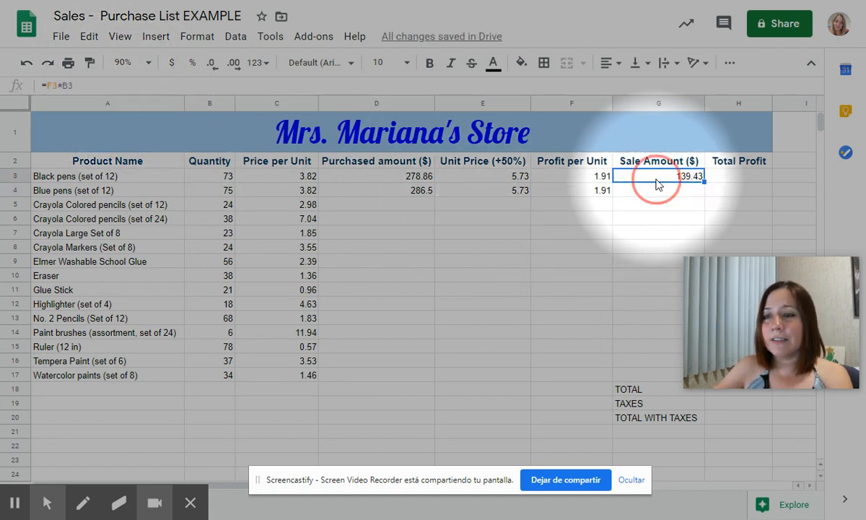
click(51, 85)
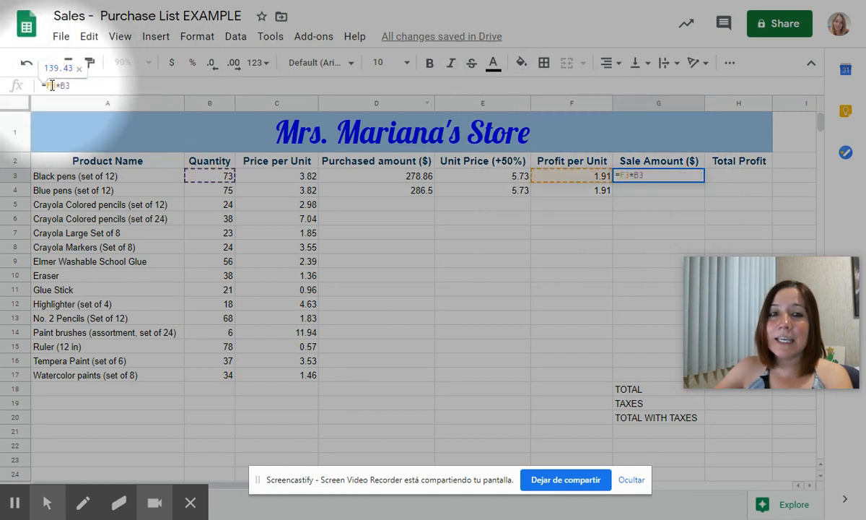
key(BackSpace)
text(E)
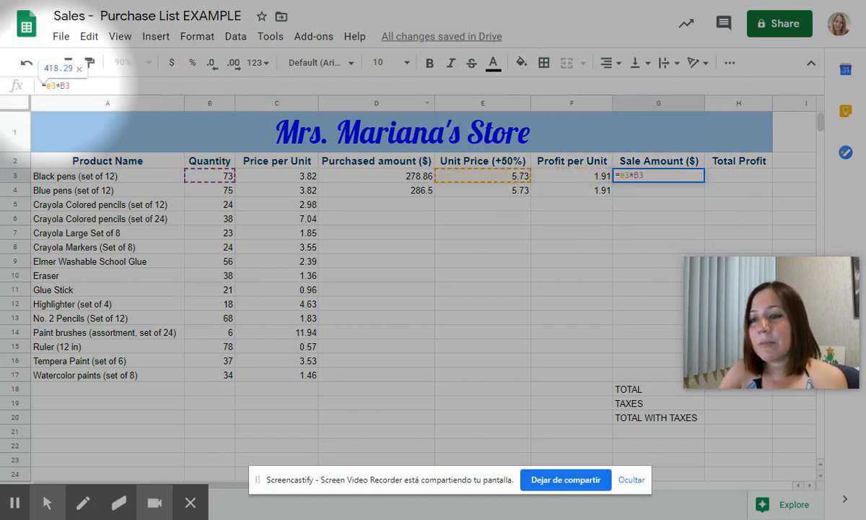
key(Return)
Calculate the sale amount for the blue pens in G4 with the formula =e4*b4
text(=e4)
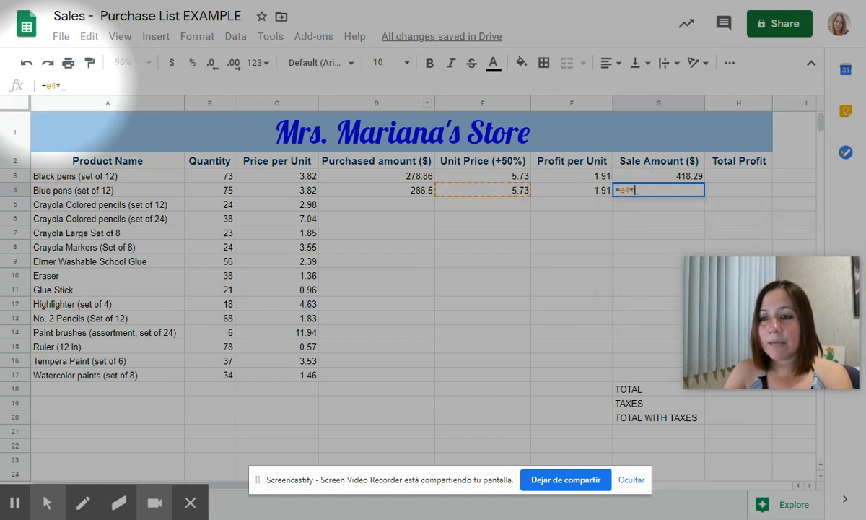
text(*b)
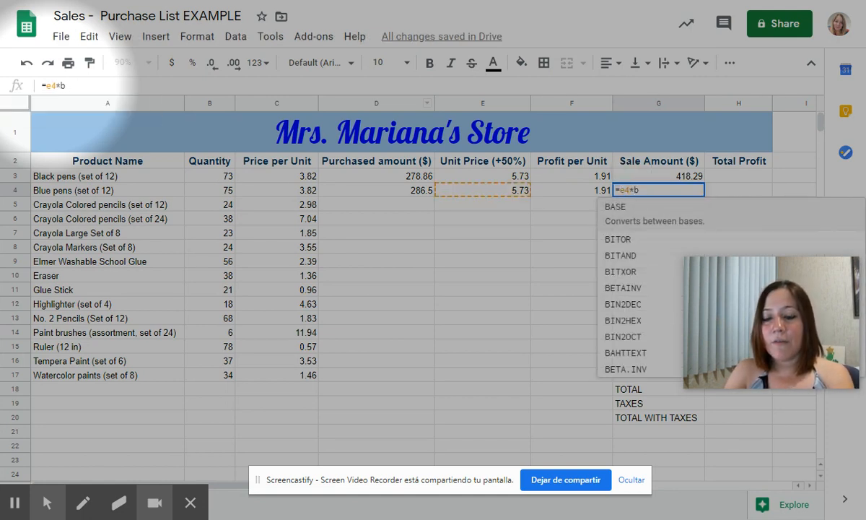
text(4)
key(Return)
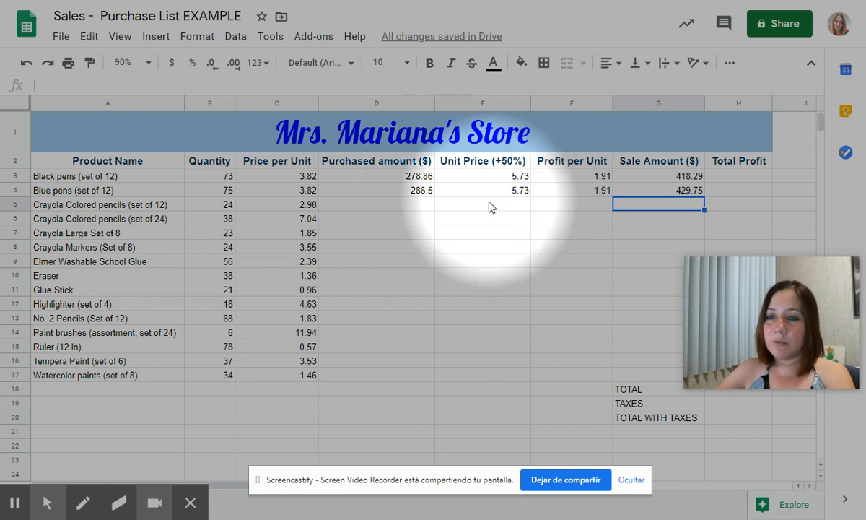
Calculate the total profit for the black pens in H3 with the formula =g3-d3
click(726, 178)
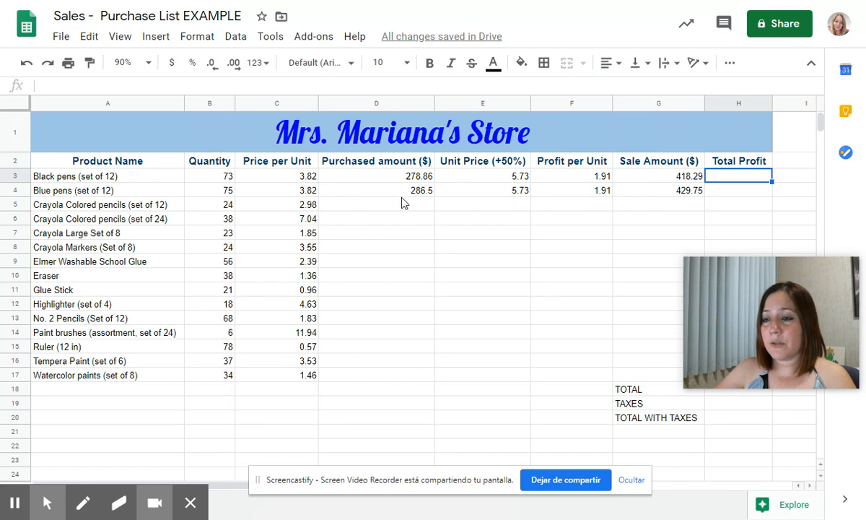
key(alt+shift+f)
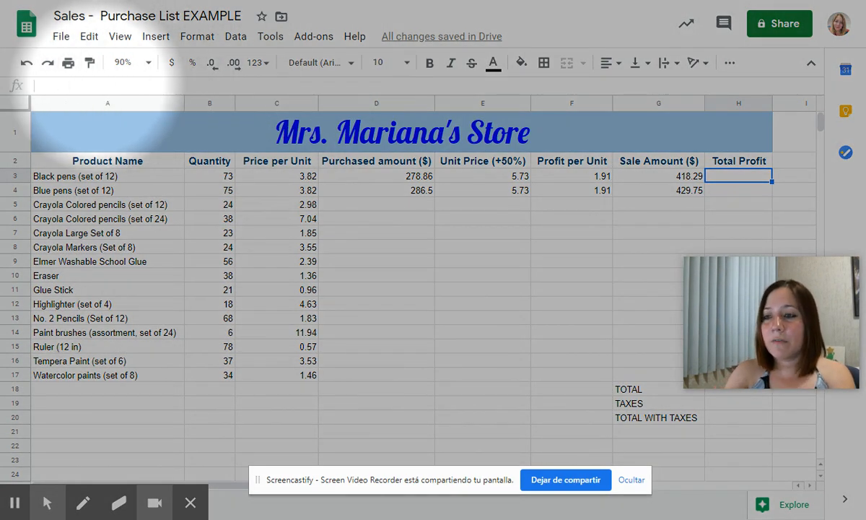
text(=)
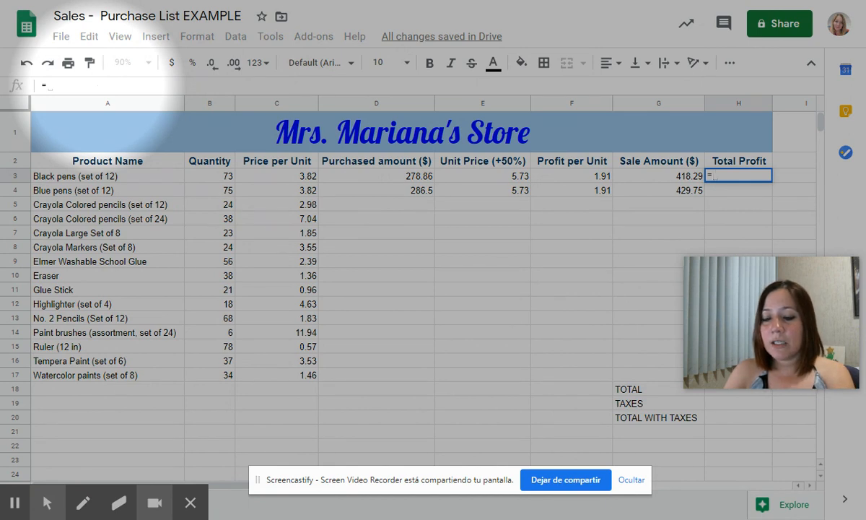
text(g3)
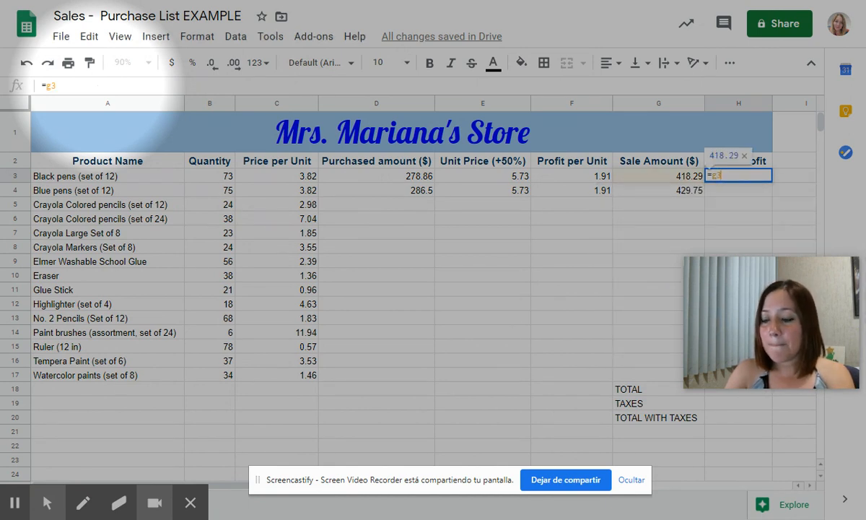
text(-d)
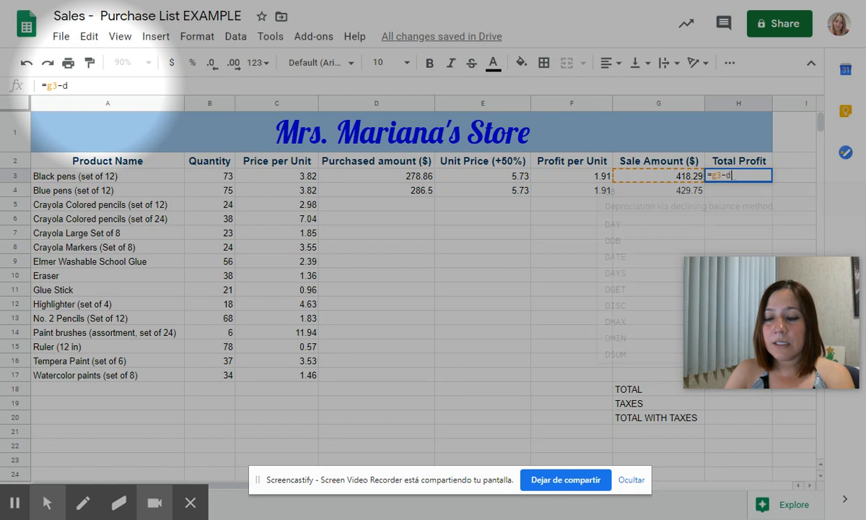
text(3)
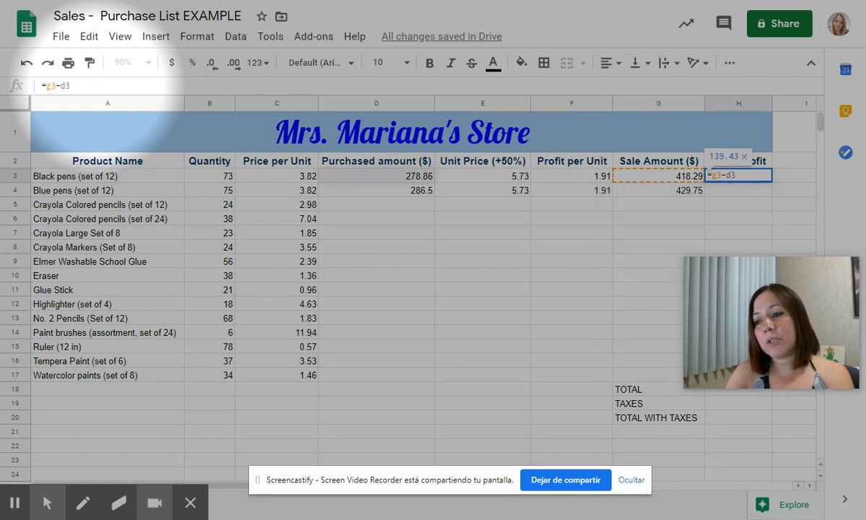
key(Return)
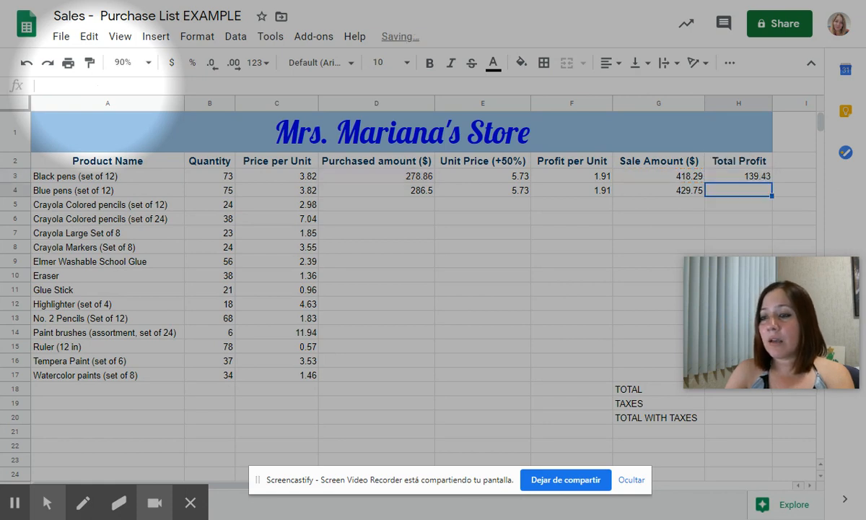
Calculate the total profit for the blue pens in H4 with the formula =g4-d4
text(=)
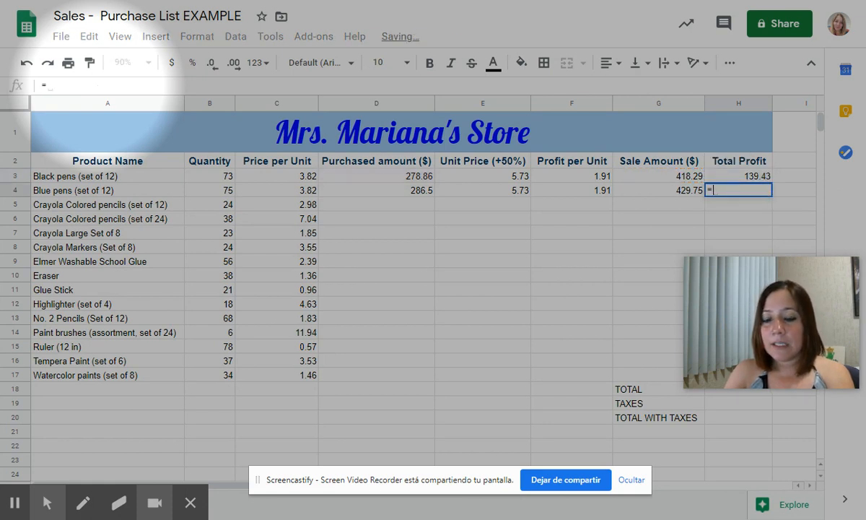
text(g4)
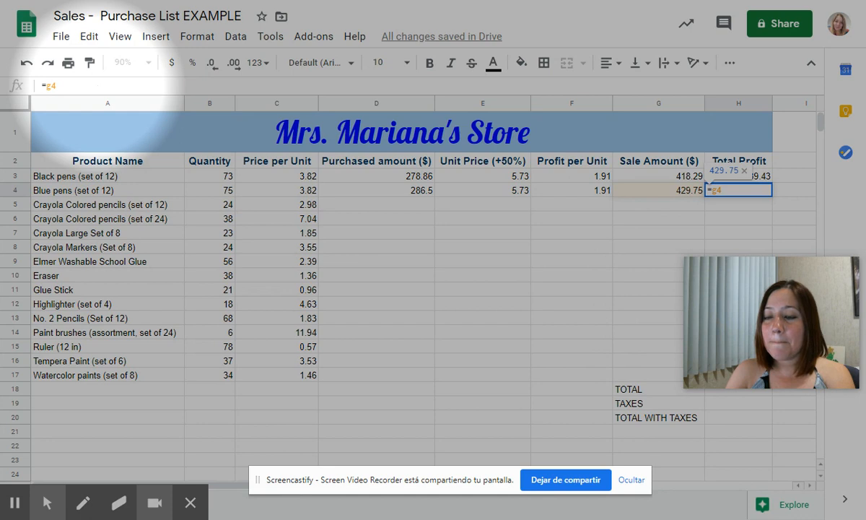
text(-d4)
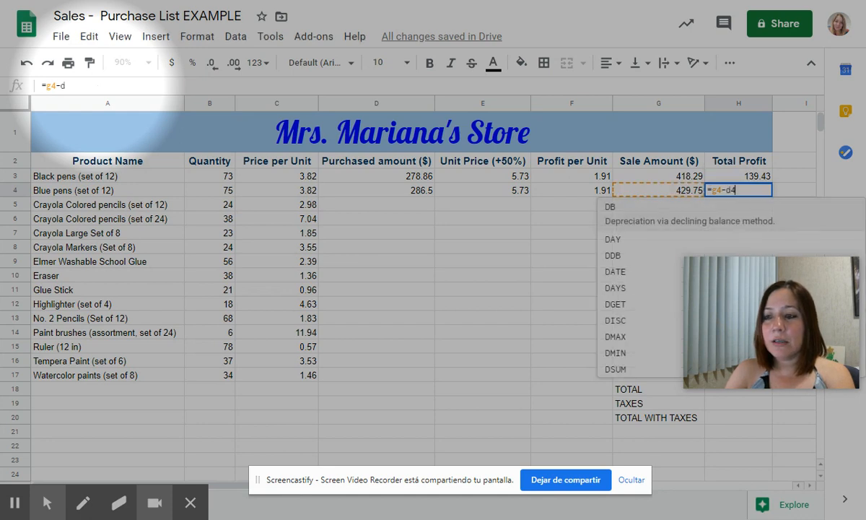
key(Return)
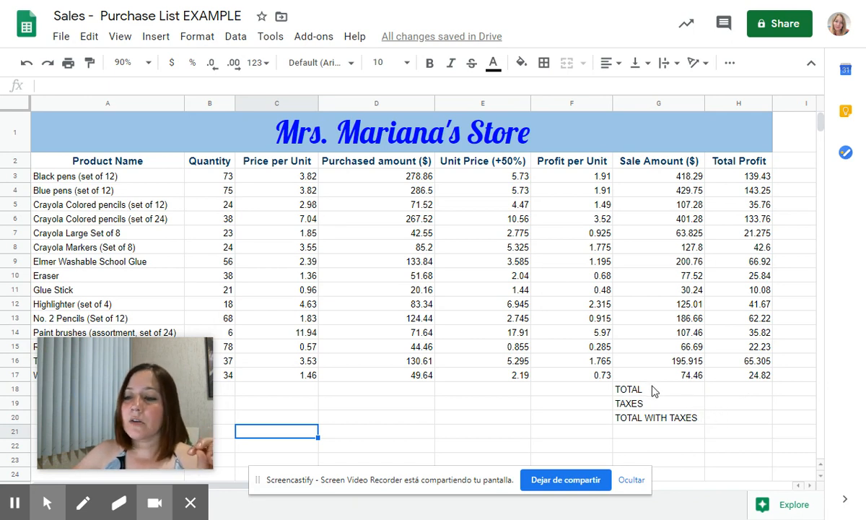
Make the TOTAL, TAXES and TOTAL WITH TAXES labels in G18:G20 italic, bold and right-aligned
key(alt+f)
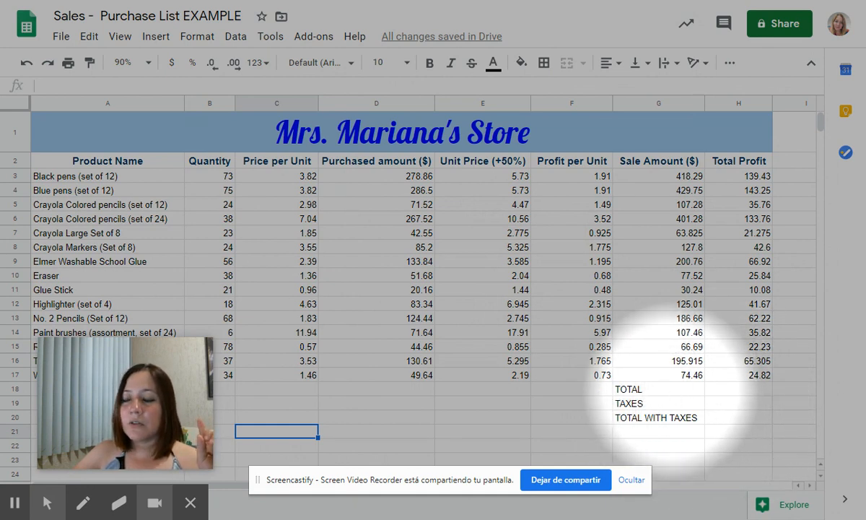
click(654, 390)
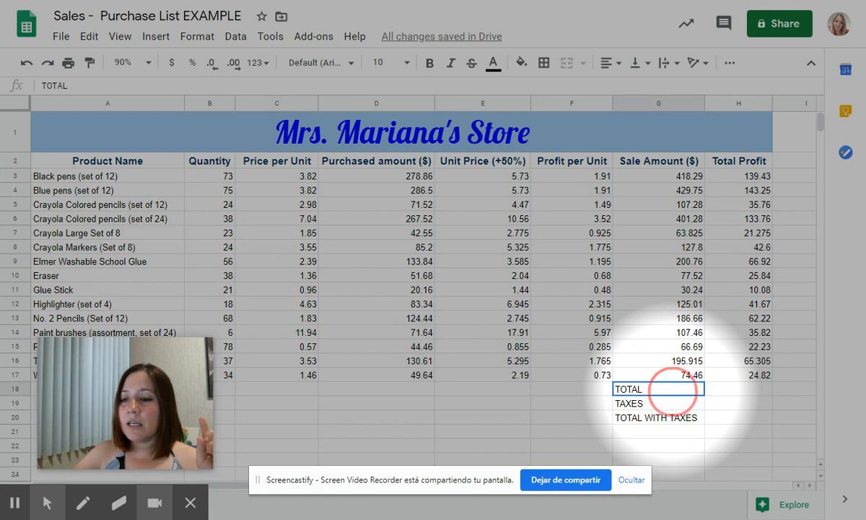
drag(674, 389, 667, 422)
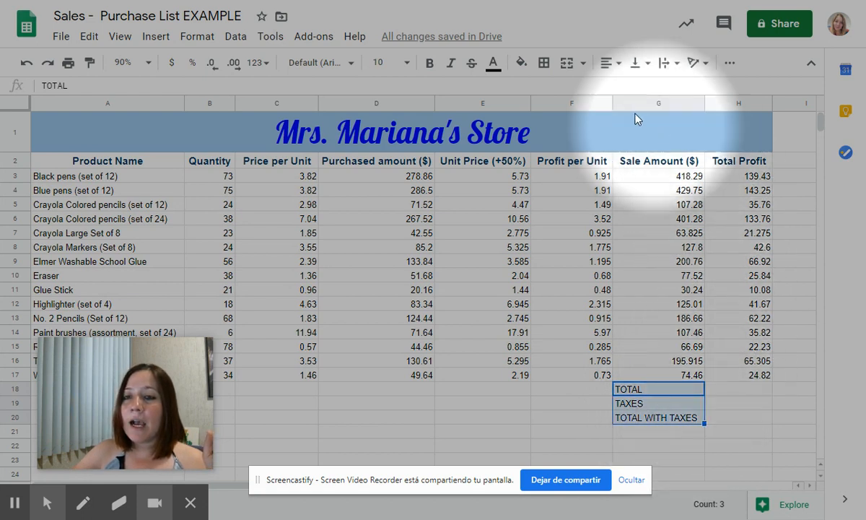
click(450, 69)
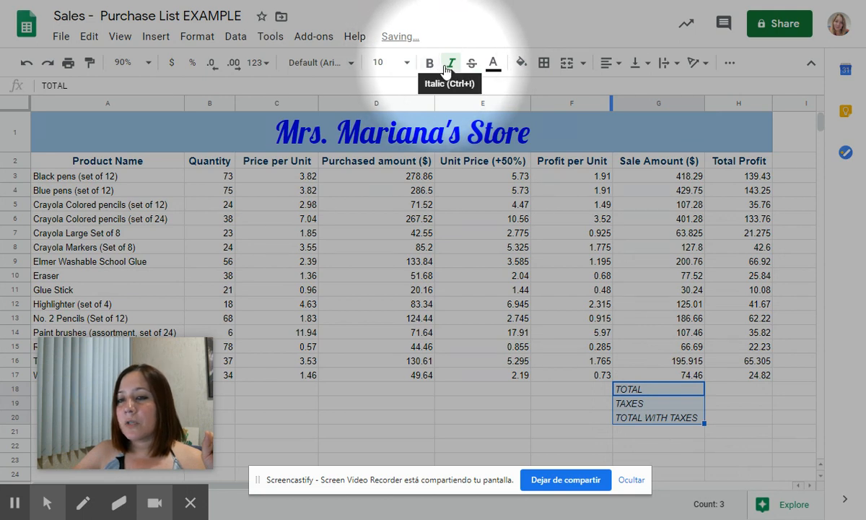
click(429, 69)
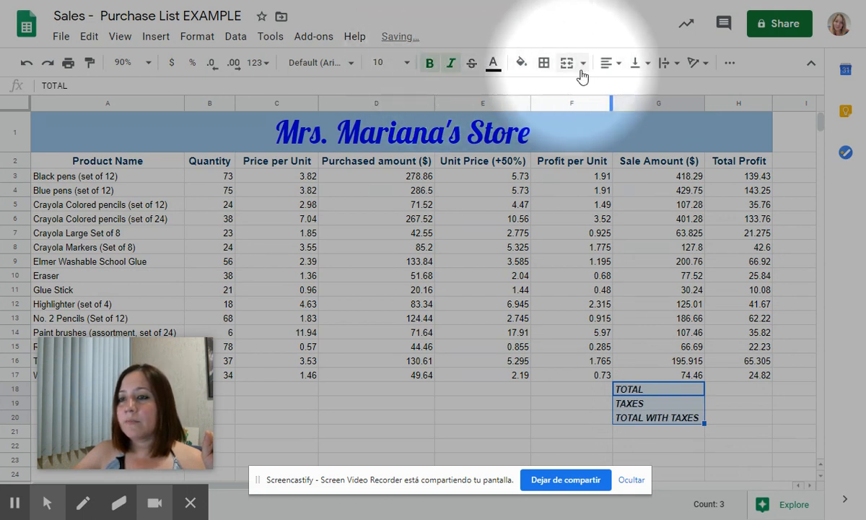
click(619, 70)
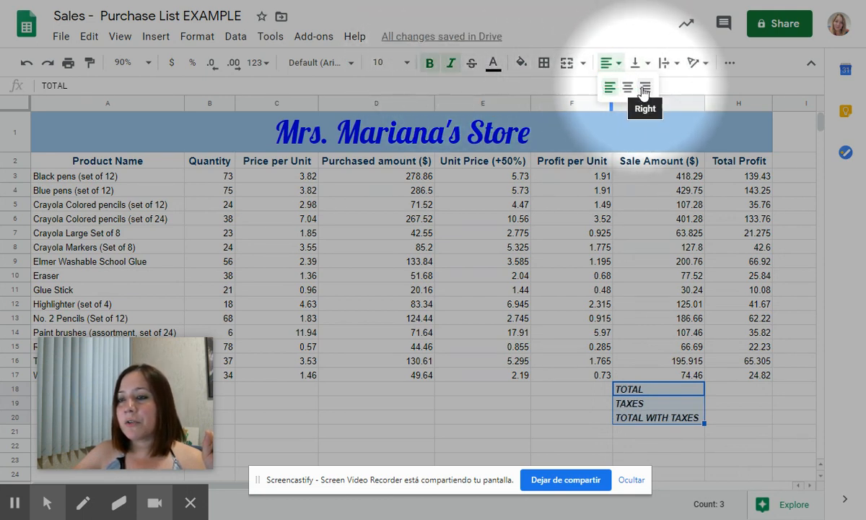
click(643, 87)
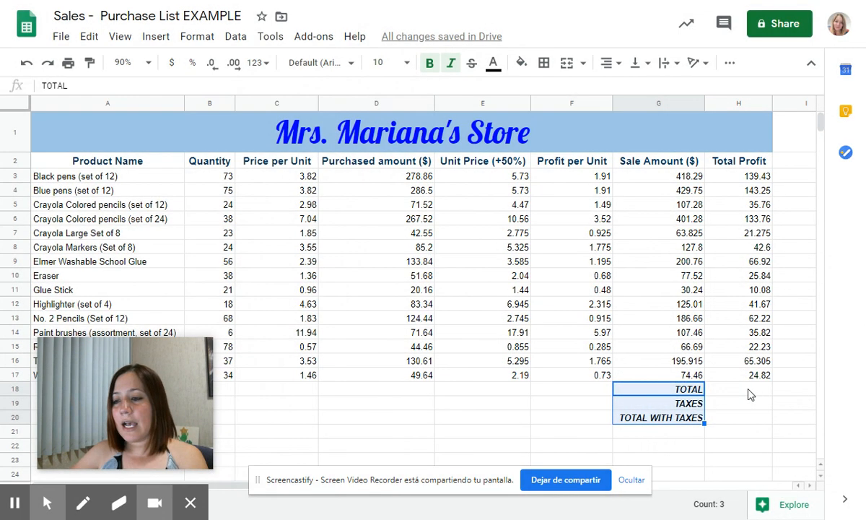
Add up the Total Profit column in H18 with the formula =sum(h3:h17)
click(748, 393)
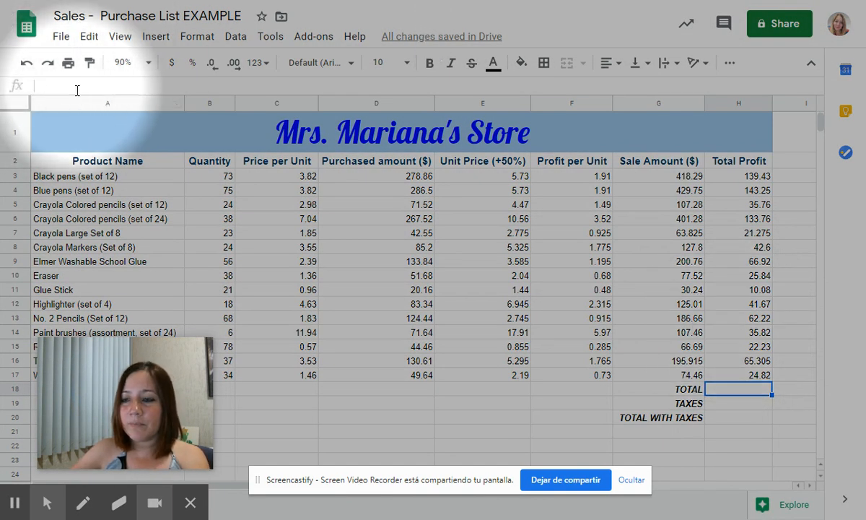
text(=)
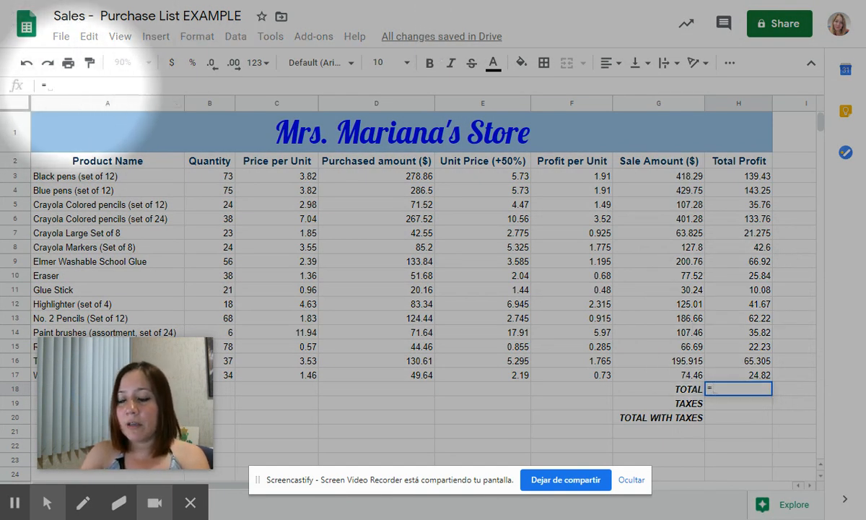
text(sum()
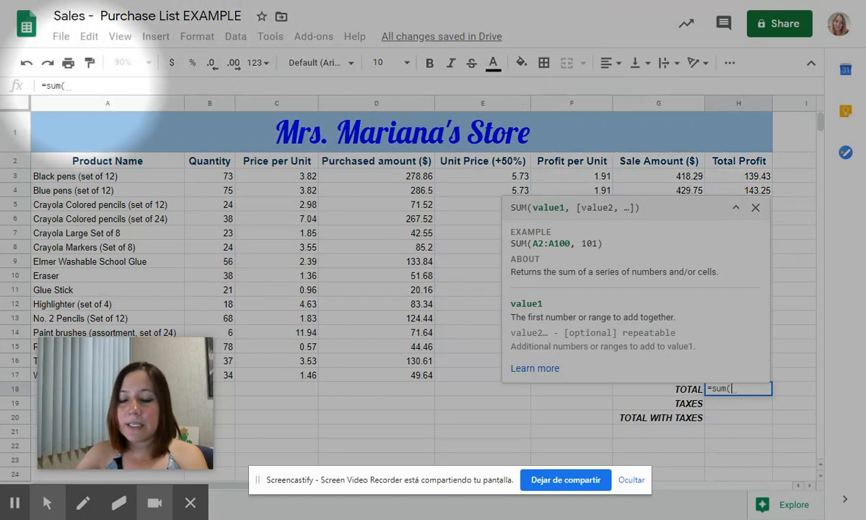
text(h3)
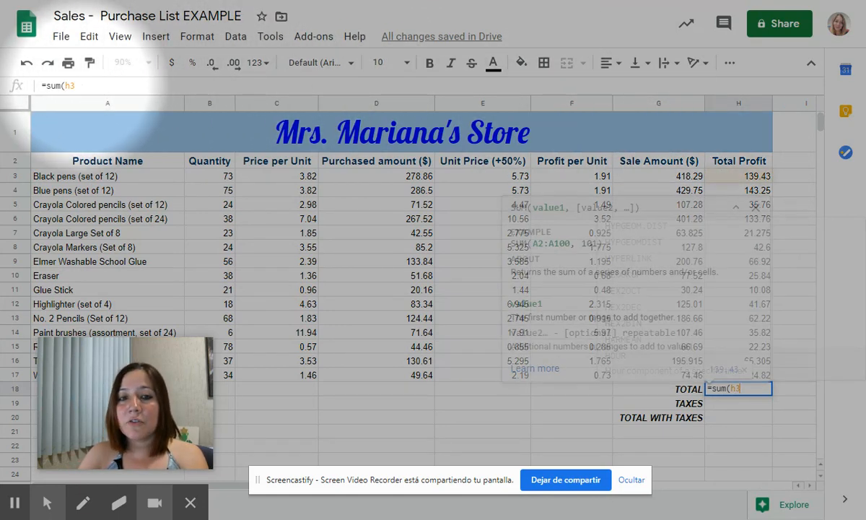
text(:)
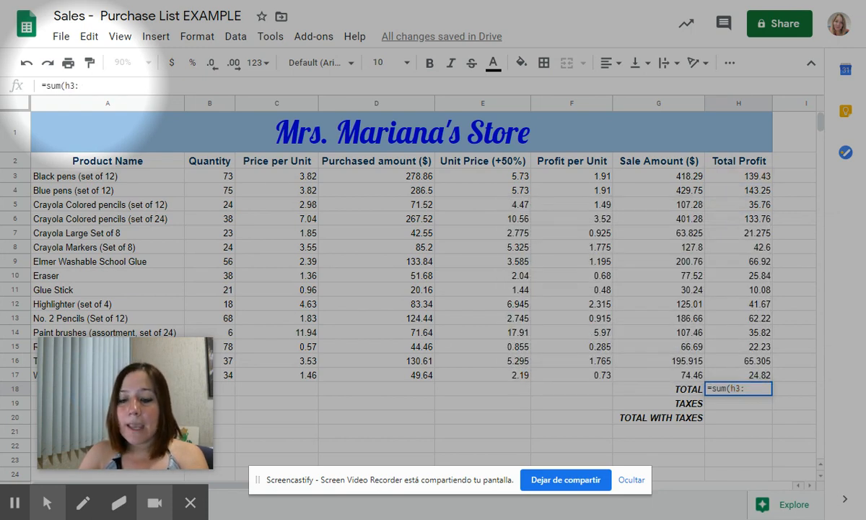
text(h17)
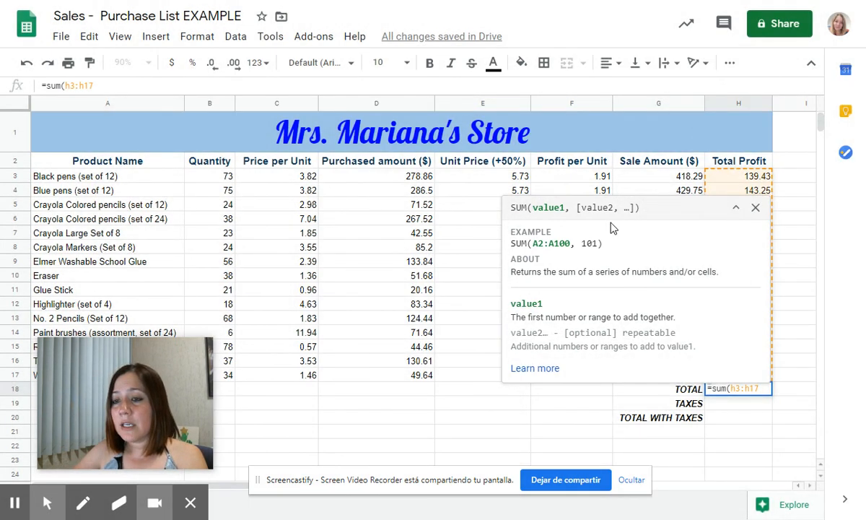
click(756, 207)
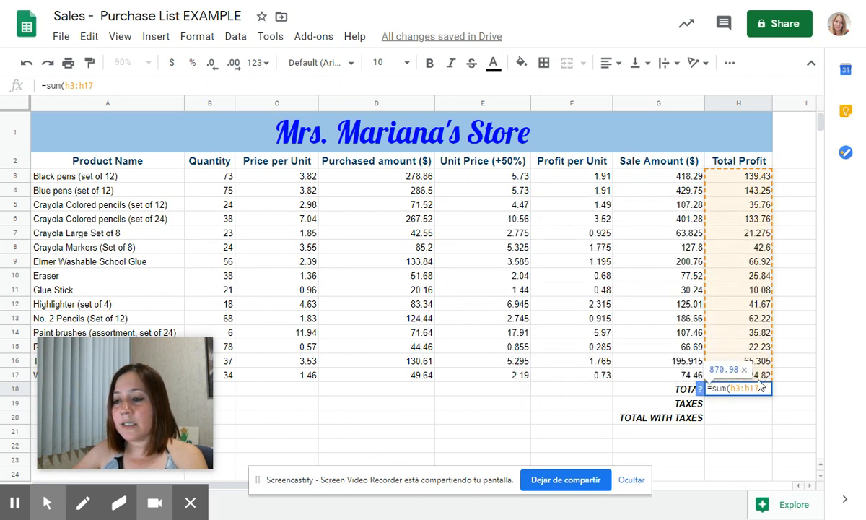
click(171, 82)
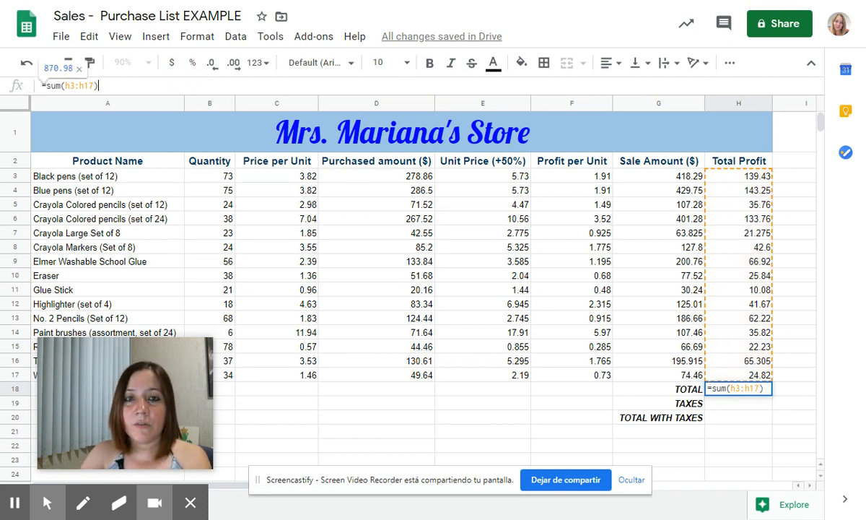
text())
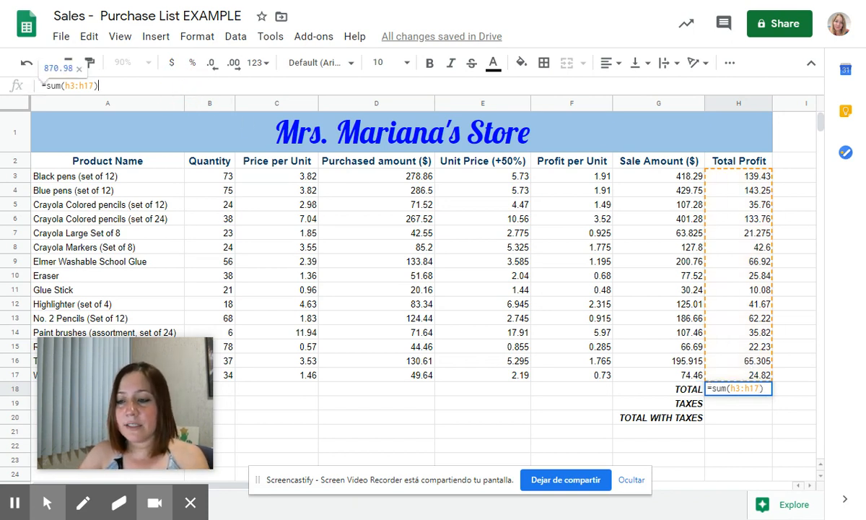
key(Return)
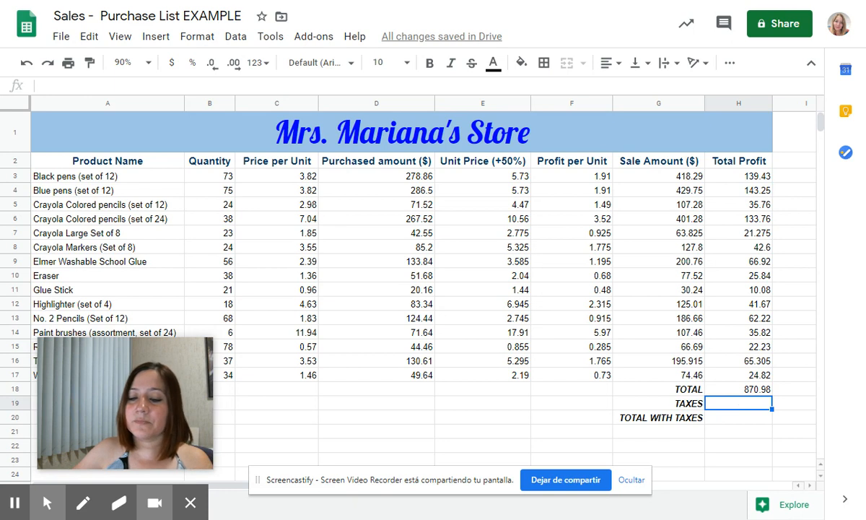
Calculate the taxes in H19 as 16% of the total with the formula =h18*0.16
key(alt+f)
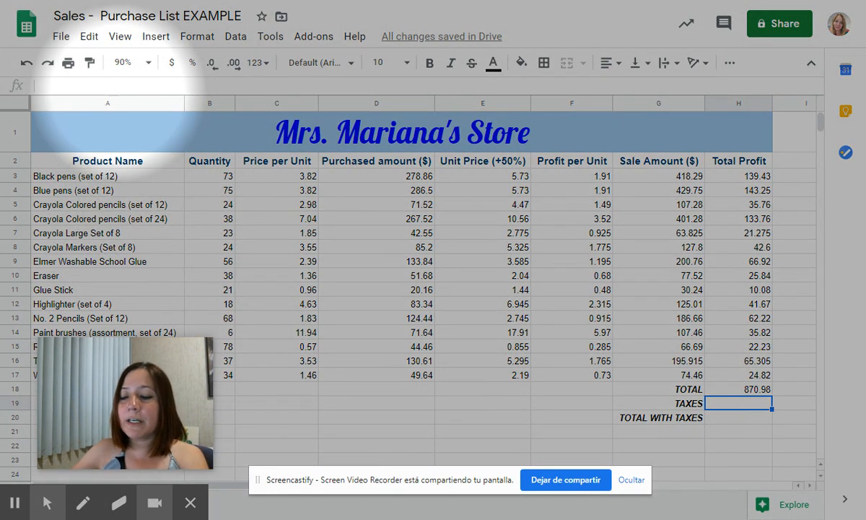
text(=)
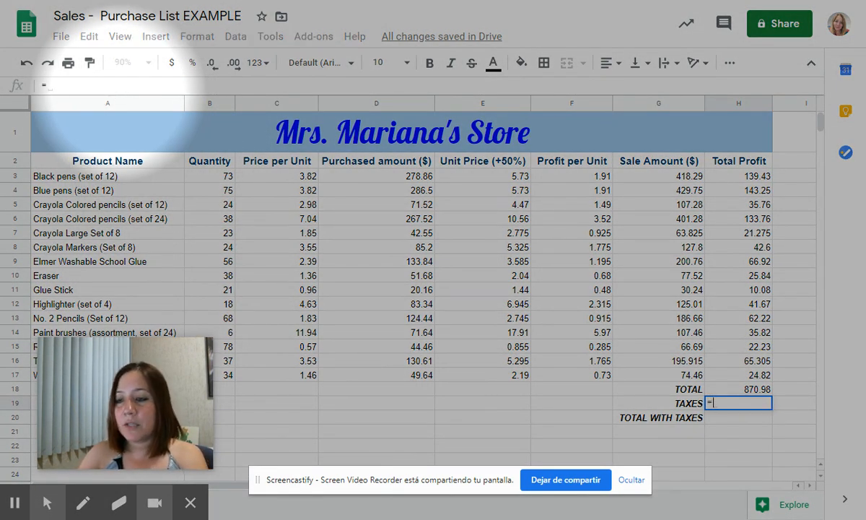
text(h)
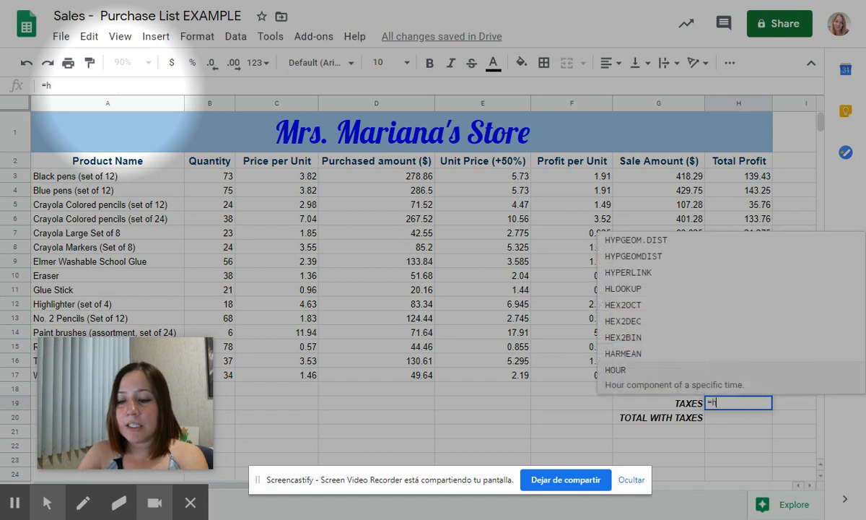
text(18*)
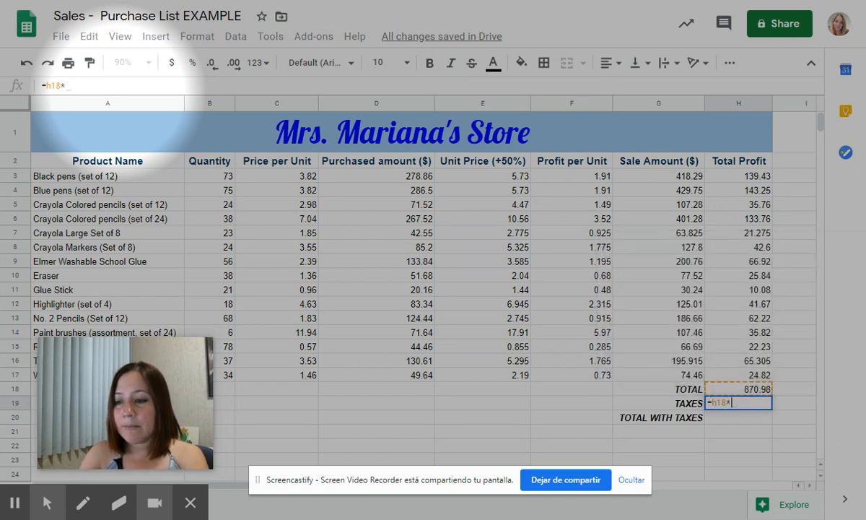
text(16)
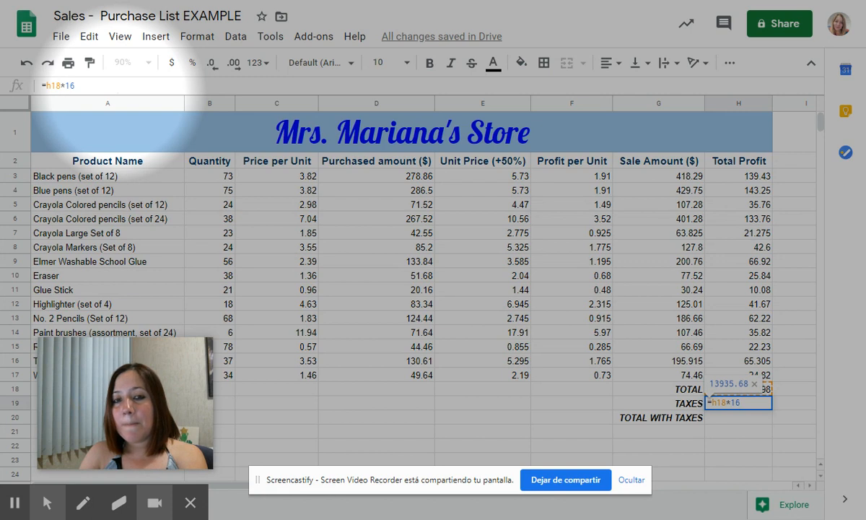
text(%)
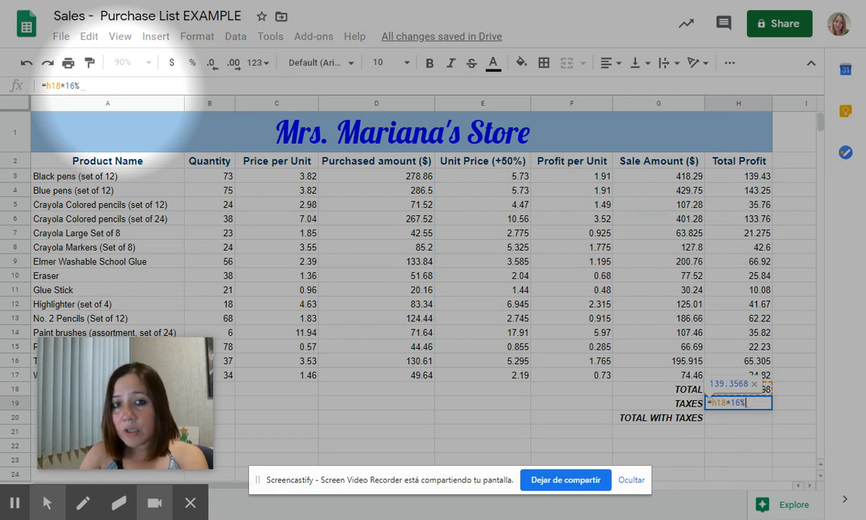
key(BackSpace)
key(BackSpace)
key(BackSpace)
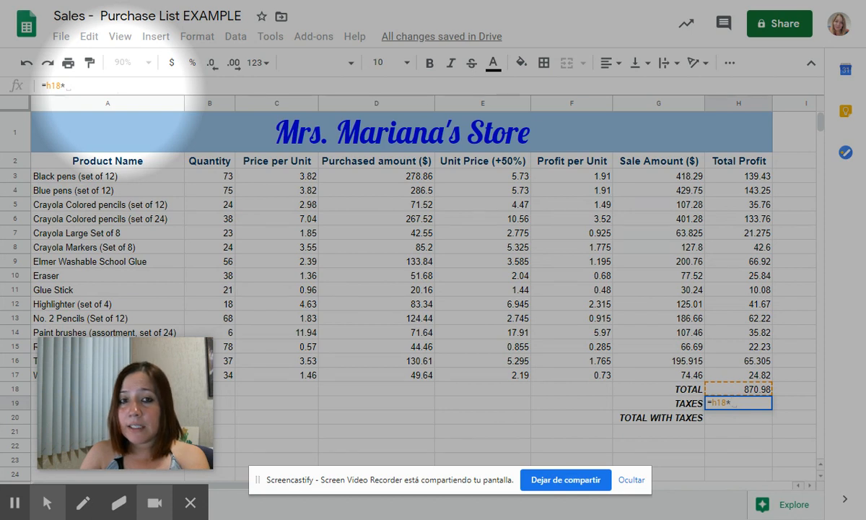
text(0.16)
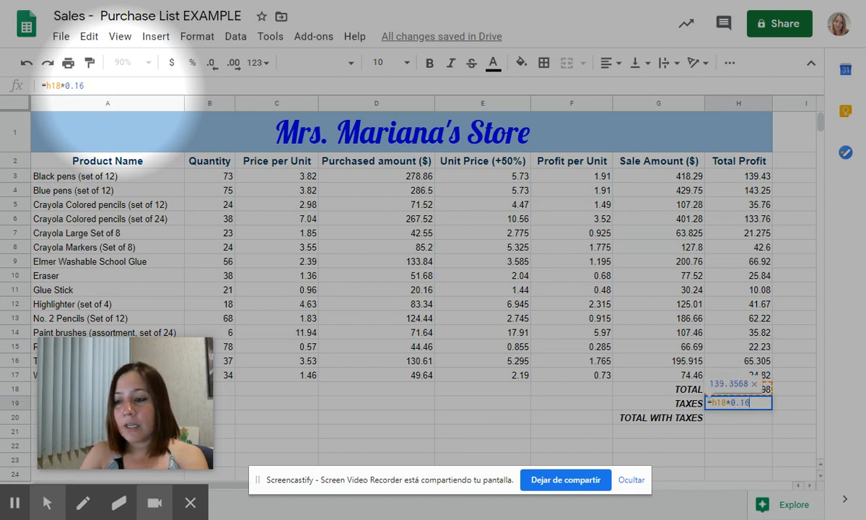
key(Return)
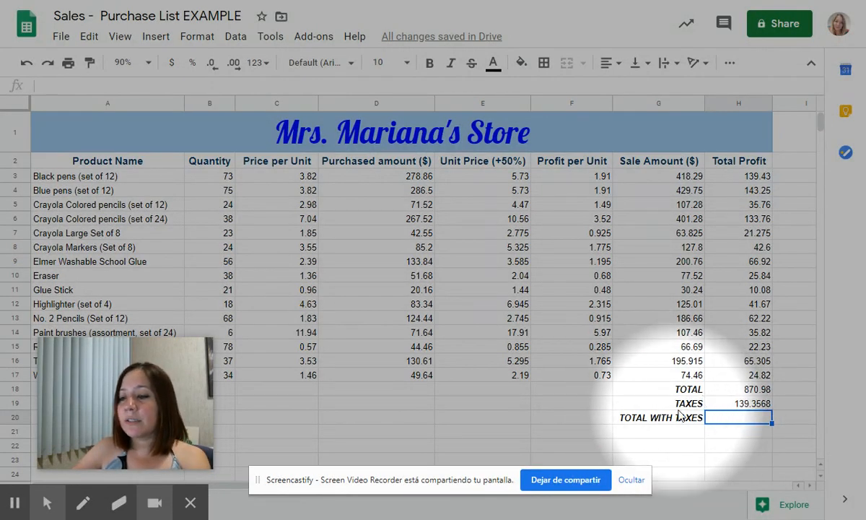
Calculate the total with taxes in H20 with the formula =h18+h19
text(=)
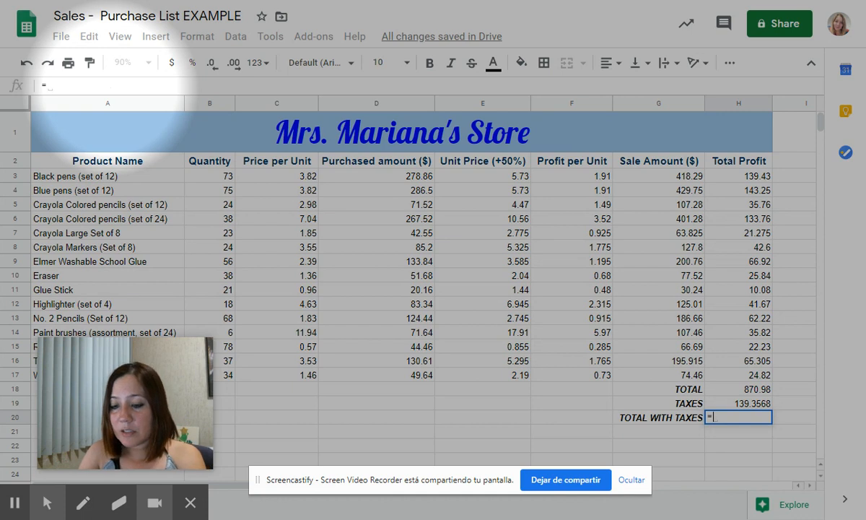
text(h18)
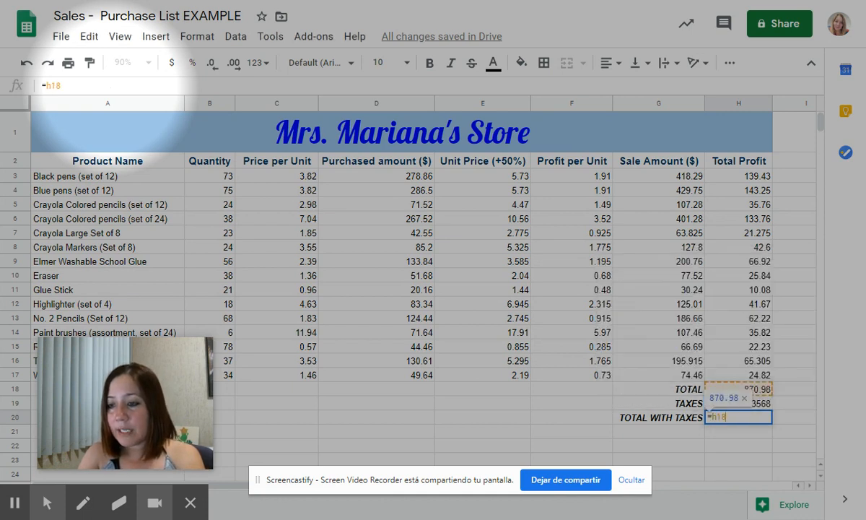
text(+)
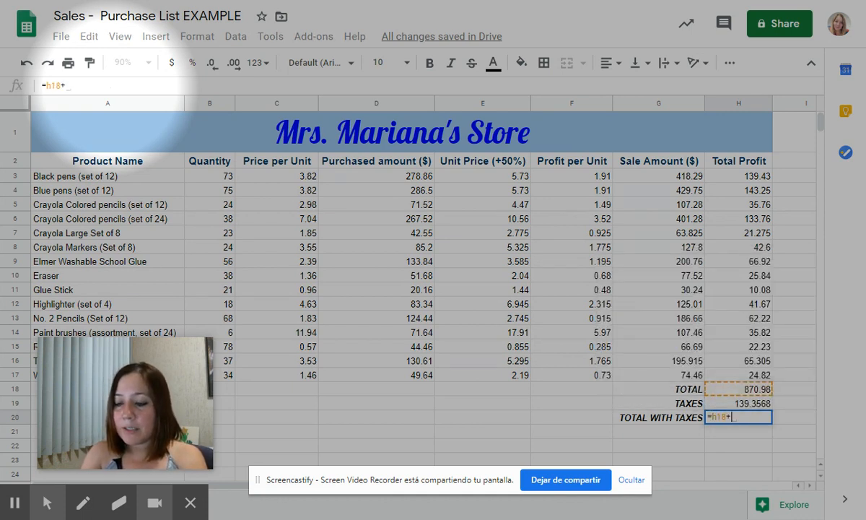
text(h19)
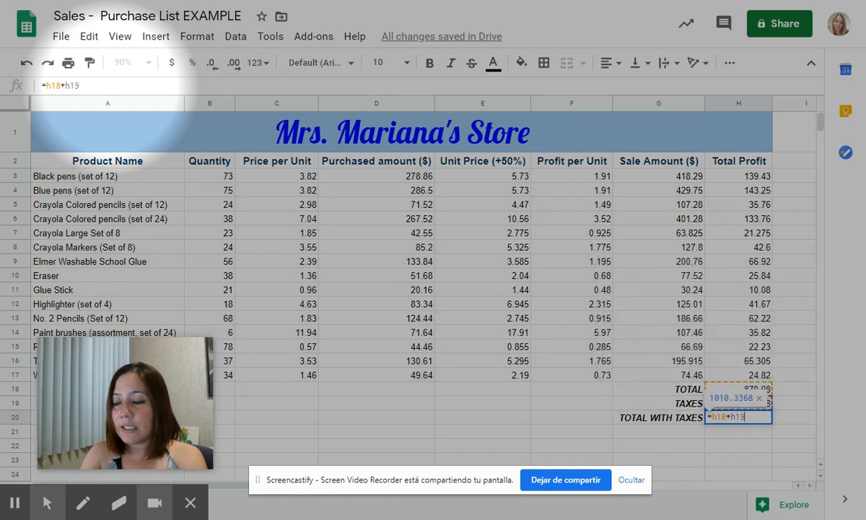
key(Return)
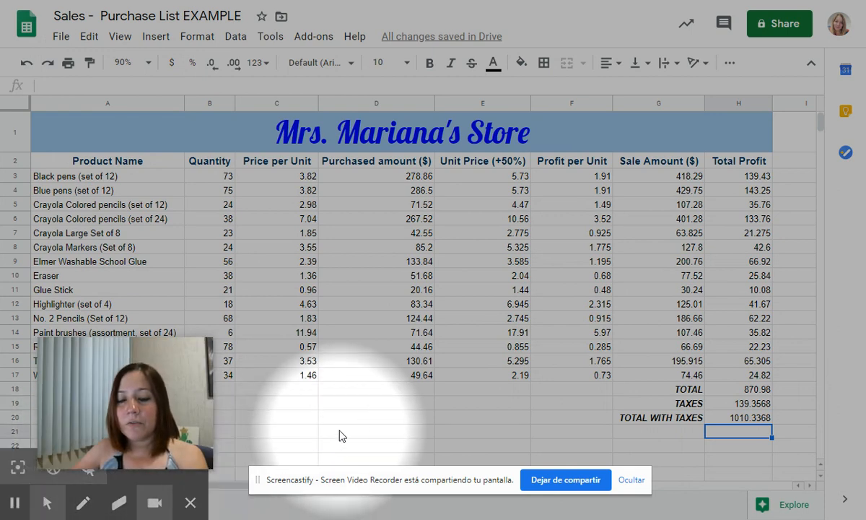
key(alt+f)
drag(87, 374, 216, 434)
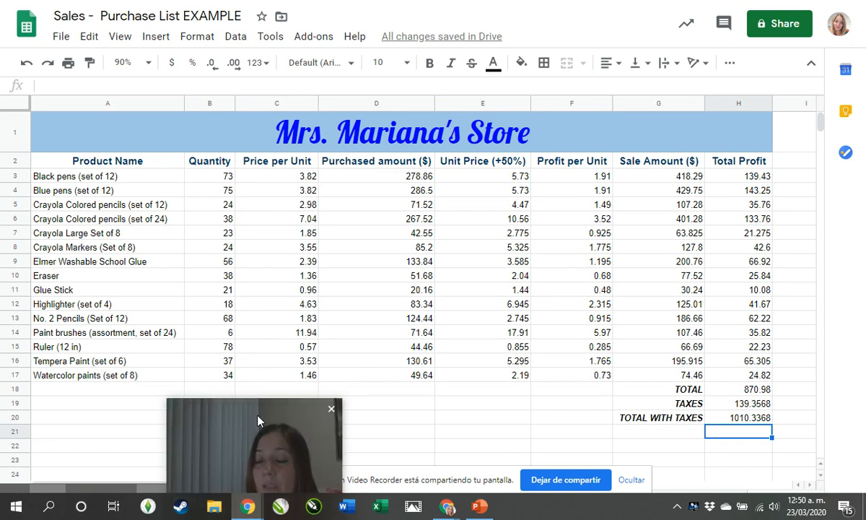
drag(241, 389, 93, 227)
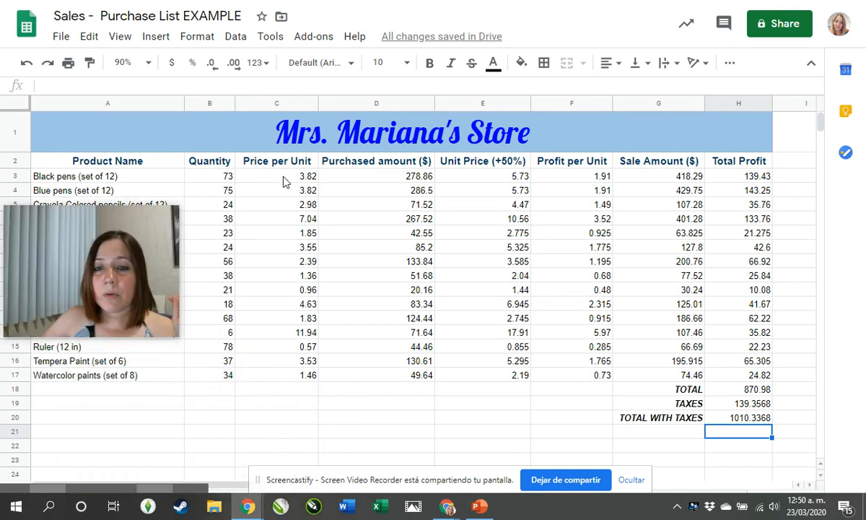
Format the Price per Unit values in C3:C17 as currency
drag(271, 177, 272, 378)
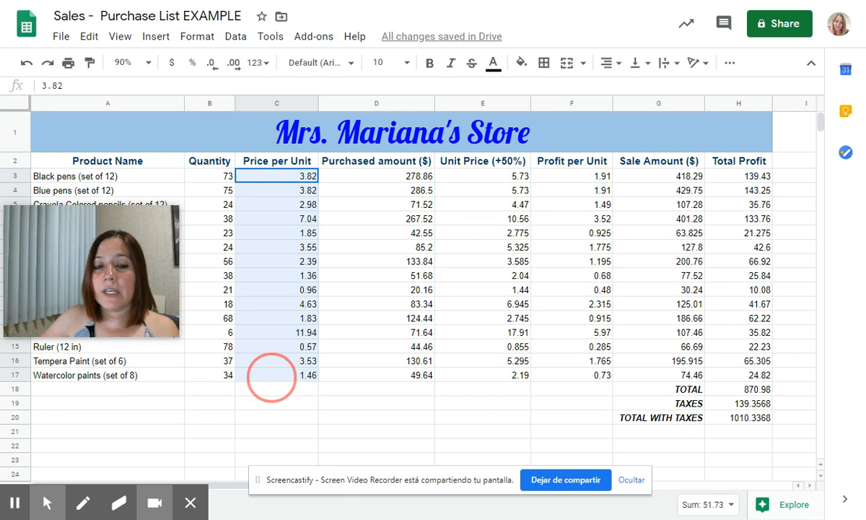
drag(270, 376, 273, 381)
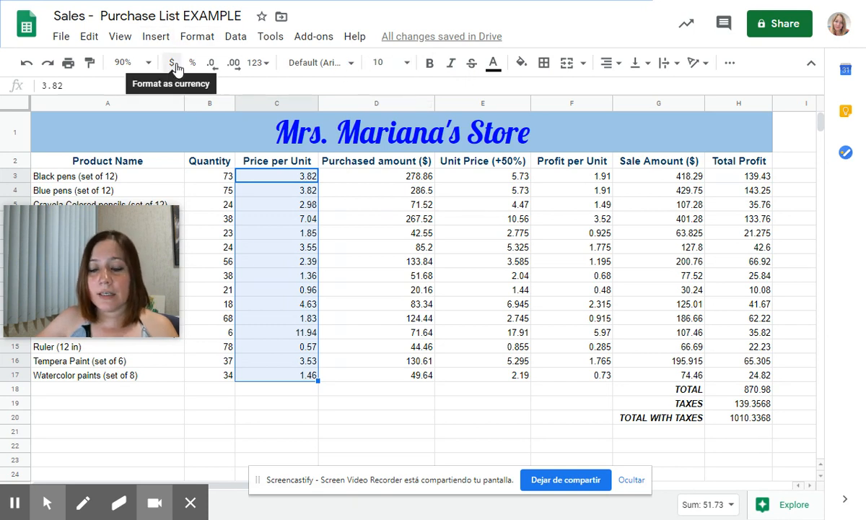
key(alt+f)
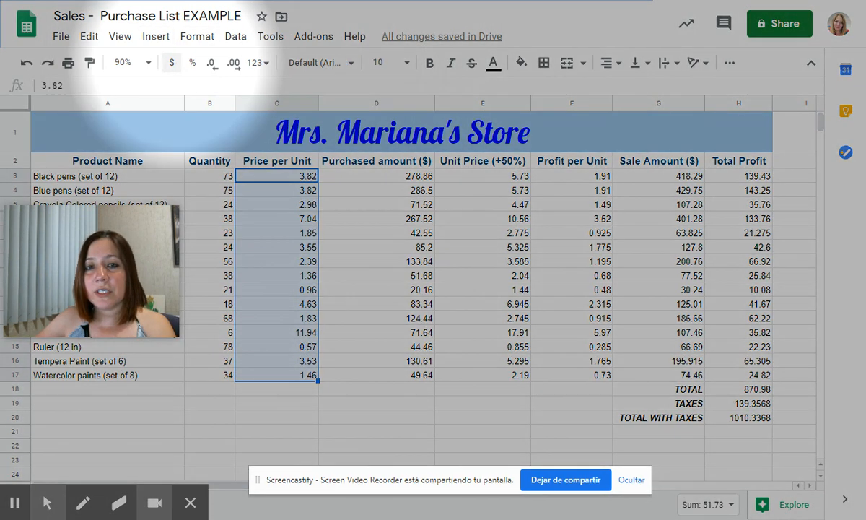
click(171, 64)
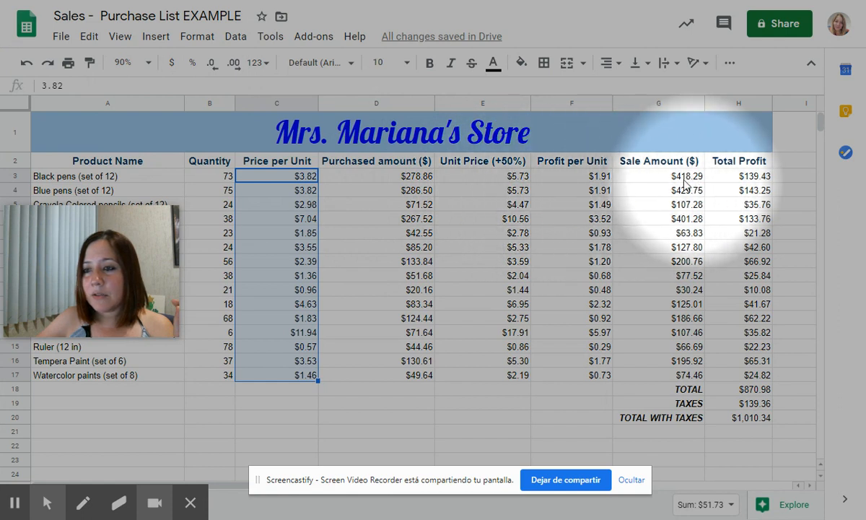
Inspect the Purchased amount header in D2 and the black pens' formula in D3
click(381, 161)
click(357, 179)
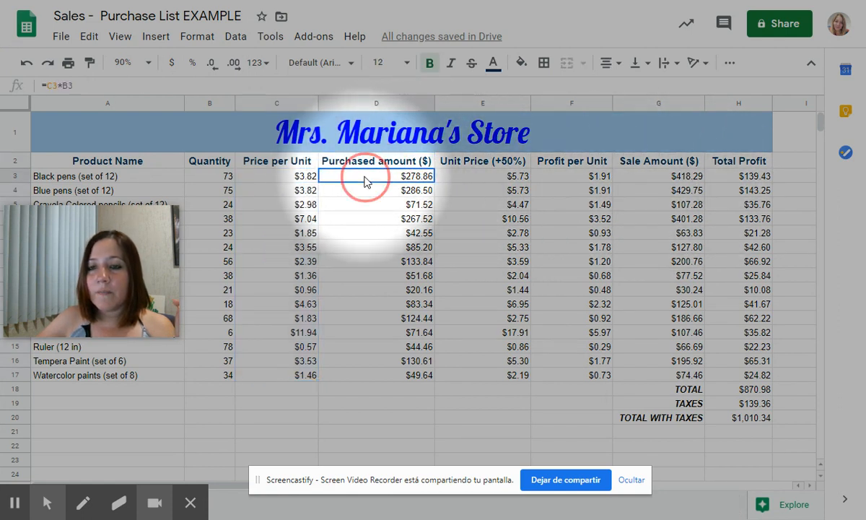